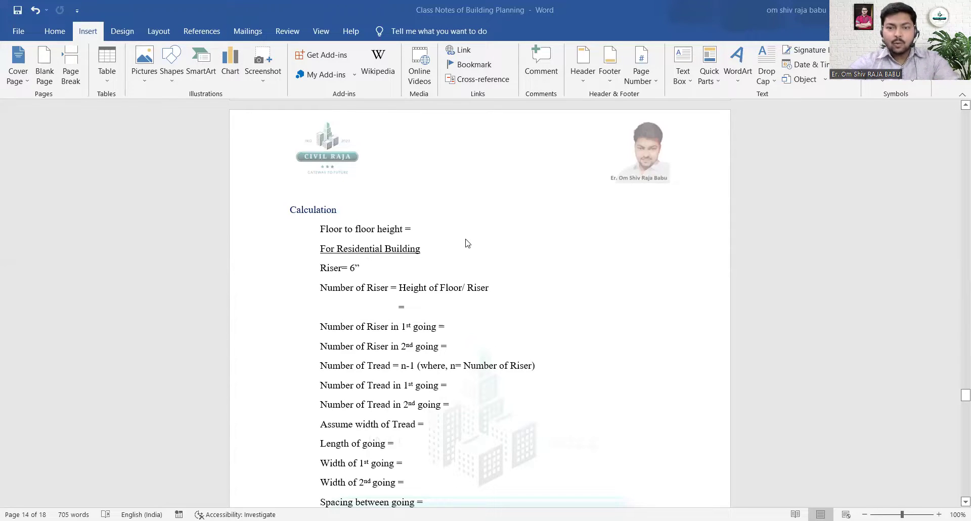
Insert a new line above Calculation and type the heading 'U Shaped Staircase'
left_click(289, 210)
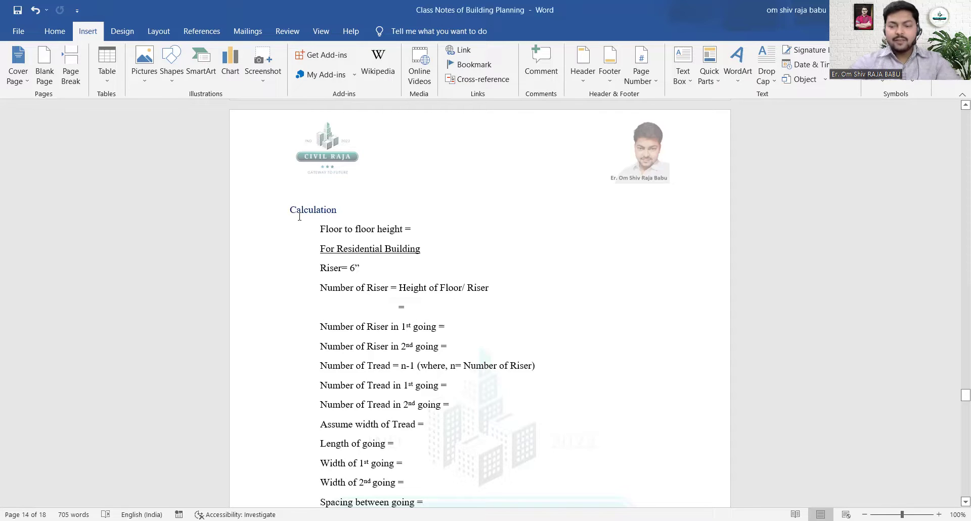
key("Return")
left_click(290, 209)
type("U Shaped Staircase")
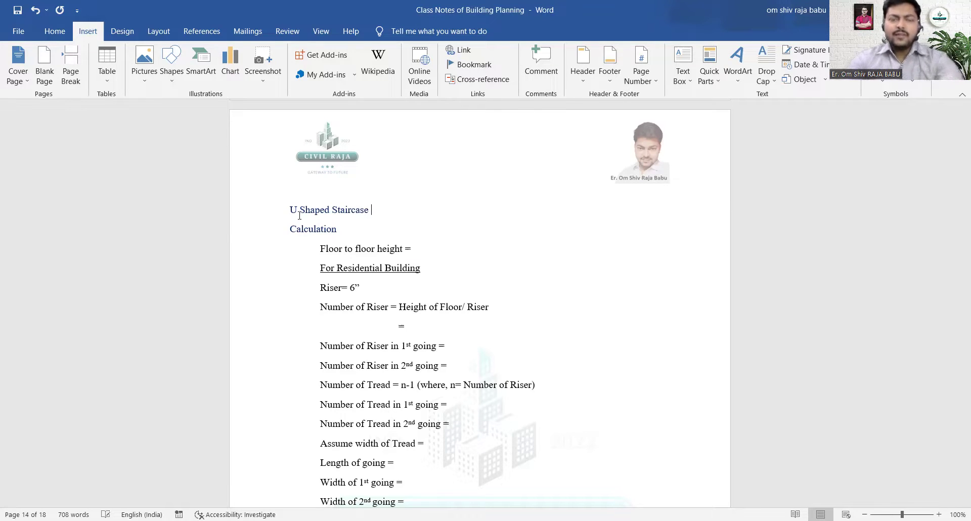
Centre the 'U Shaped Staircase' heading on the page
key("ctrl+shift+Left")
key("ctrl+shift+Left")
key("ctrl+shift+Left")
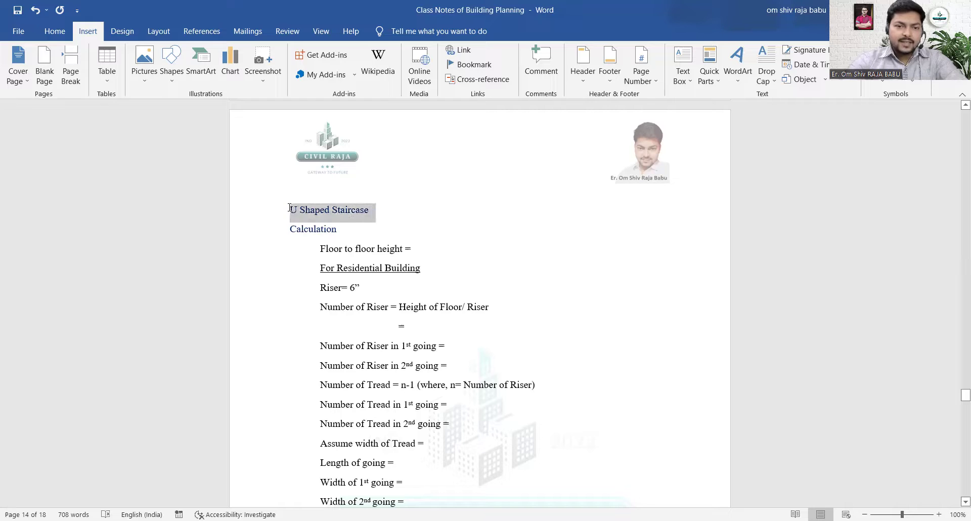
left_click(56, 32)
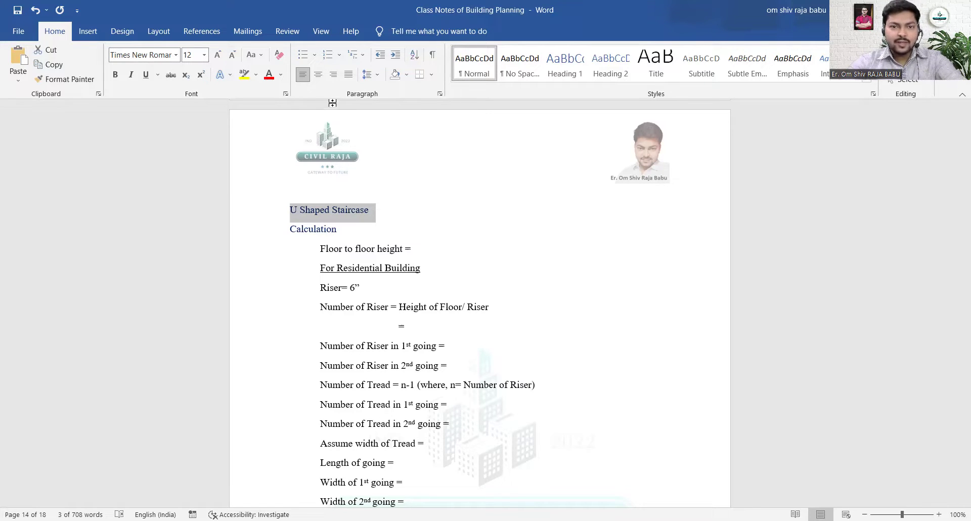
left_click(317, 74)
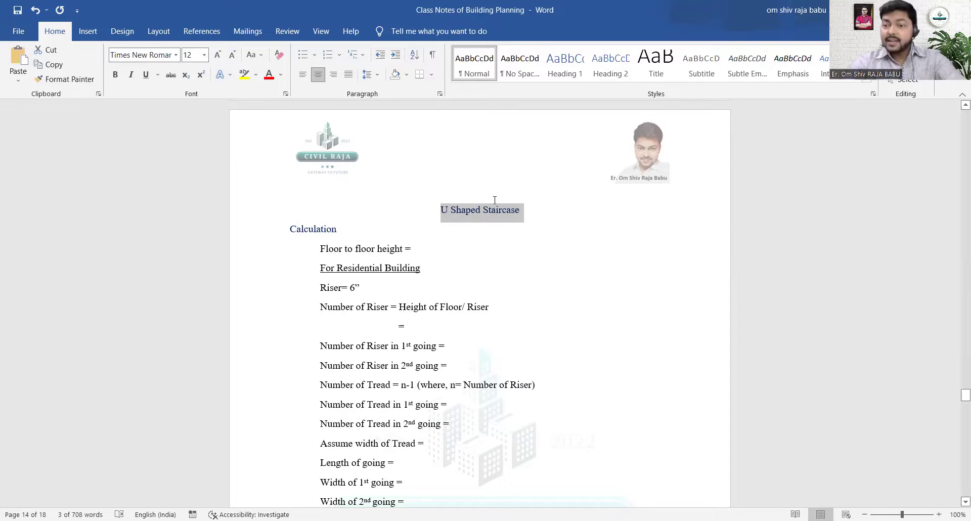
left_click(500, 217)
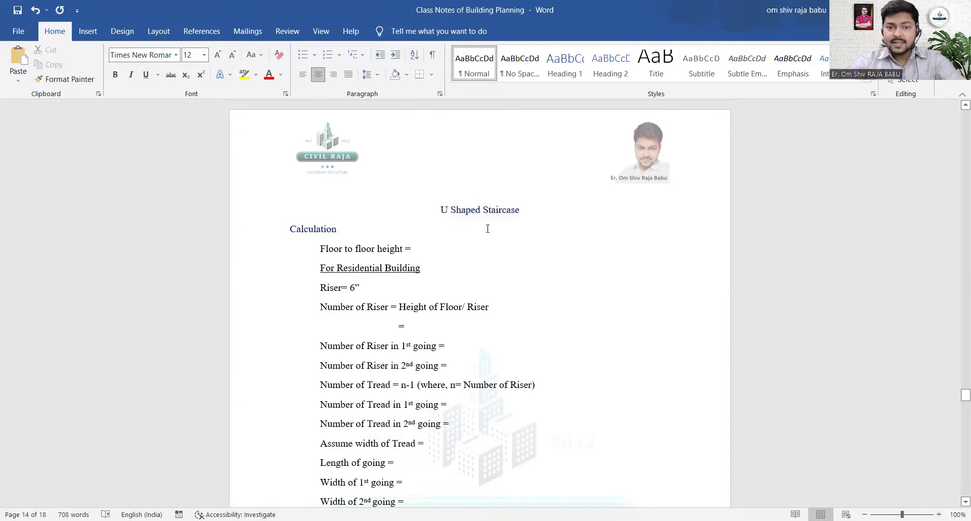
Enter 10' = 120" as the floor to floor height
left_click(438, 245)
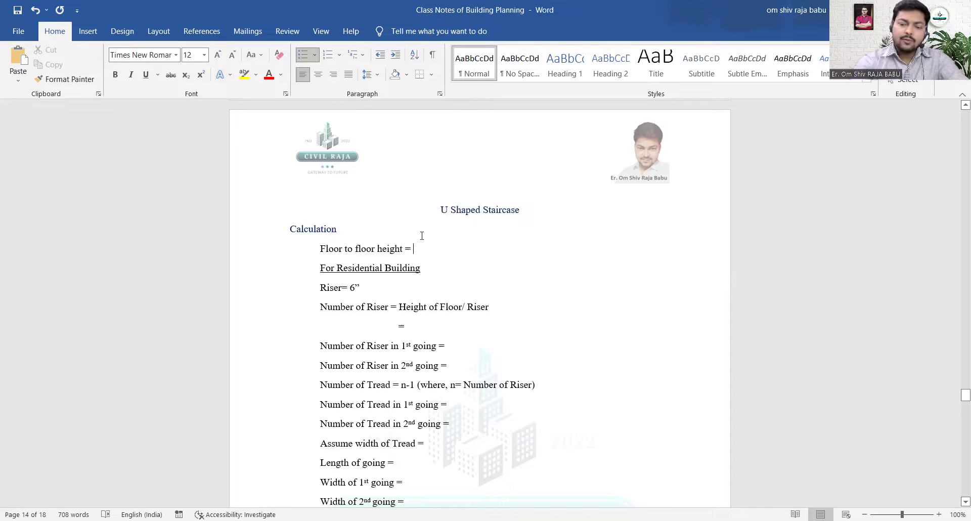
type("10")
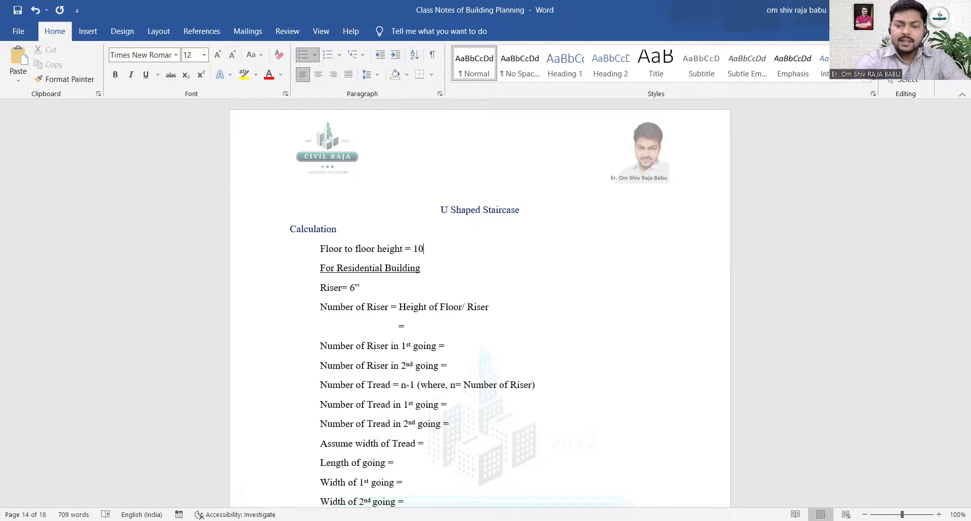
type("'")
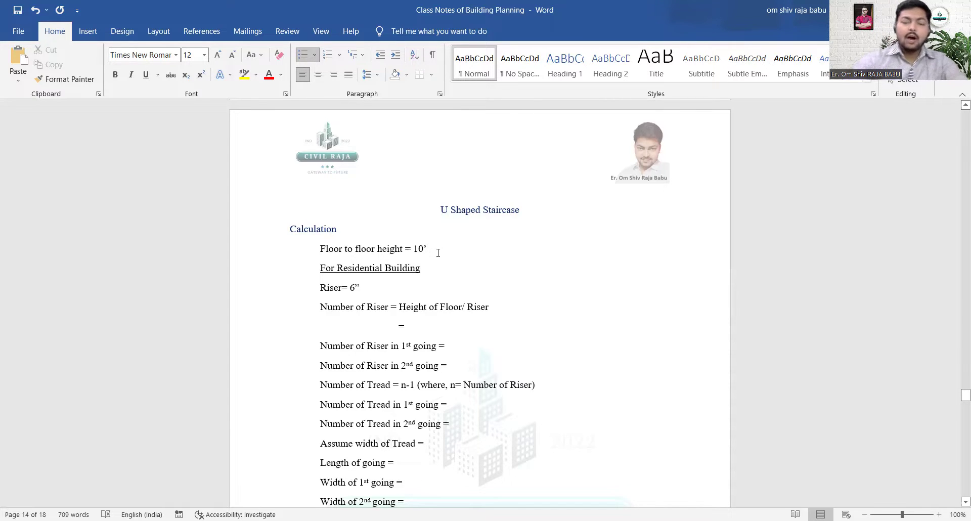
type("=")
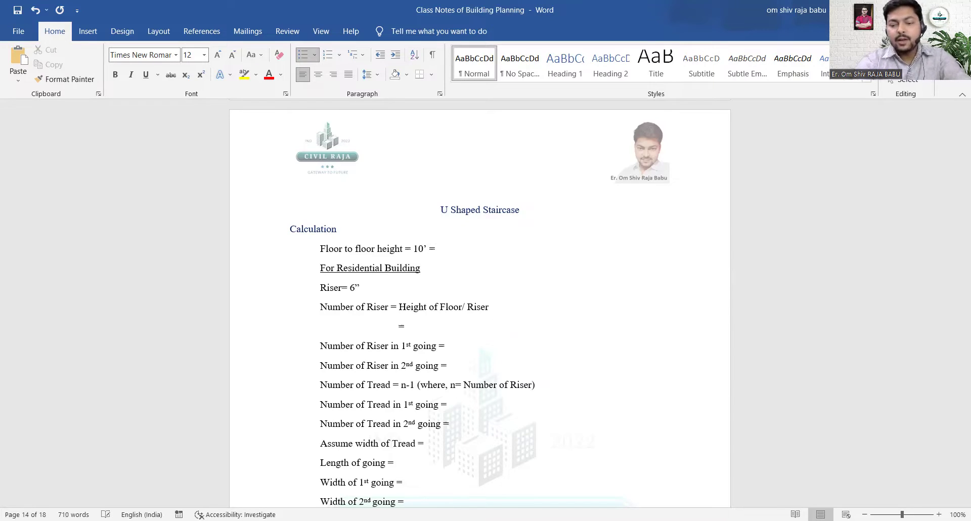
type(" 1")
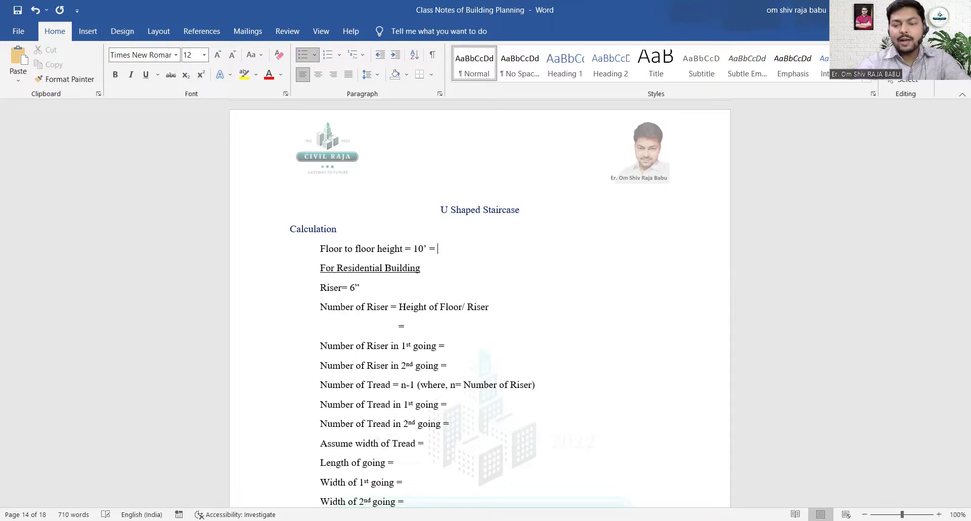
type("20")
type("\"")
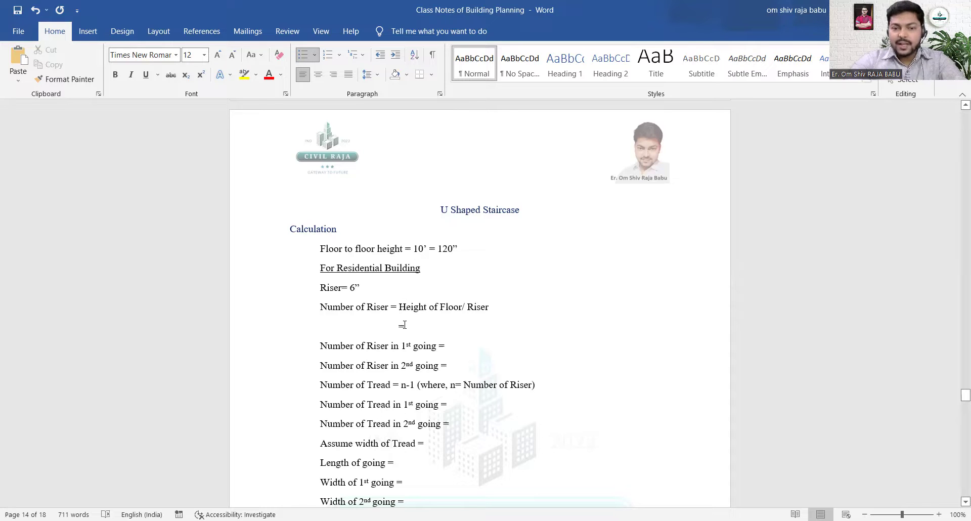
Fill the riser count line as 120"/6" = 20
left_click(407, 324)
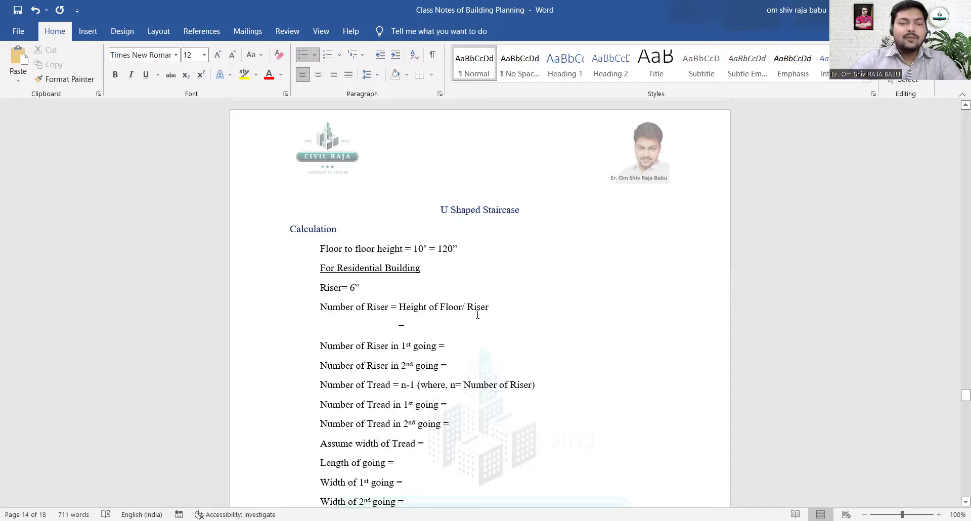
type("120")
type("\"")
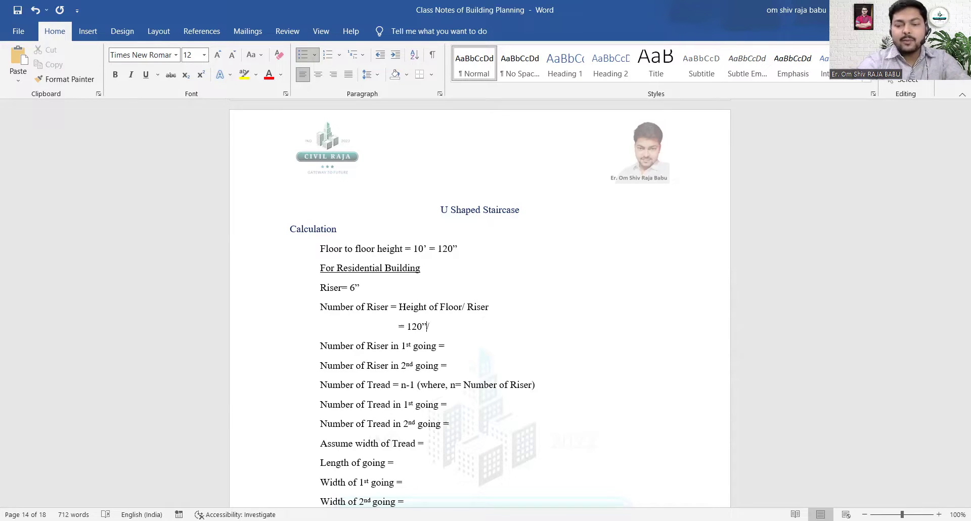
type("/1")
key("BackSpace")
type("6\"")
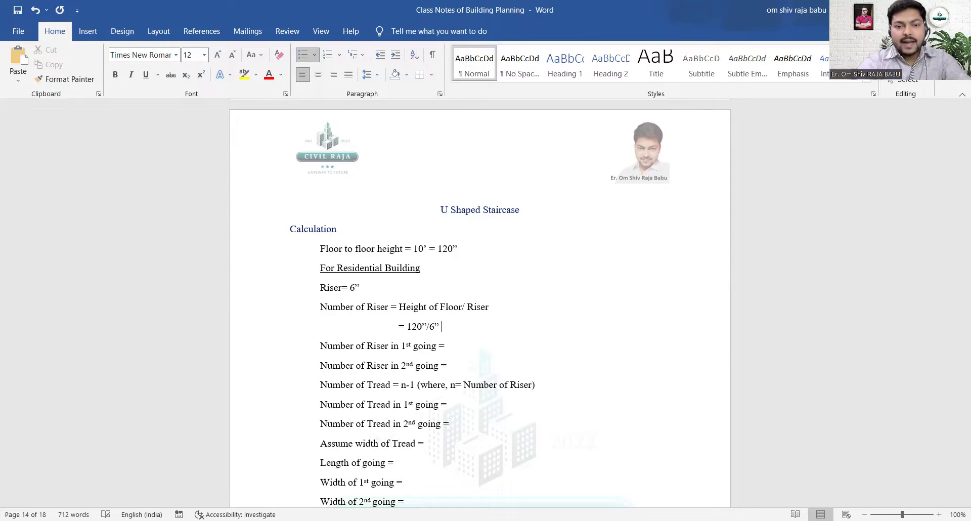
type(" =20")
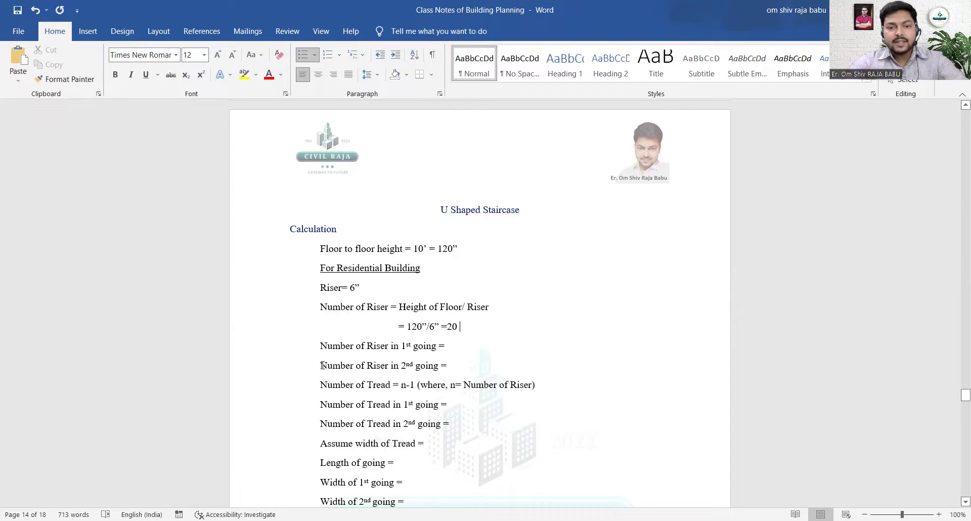
Duplicate the 'Number of Riser in 2nd going =' line below itself and change it to '3rd going'
left_click_drag(322, 365, 455, 372)
key("ctrl+c")
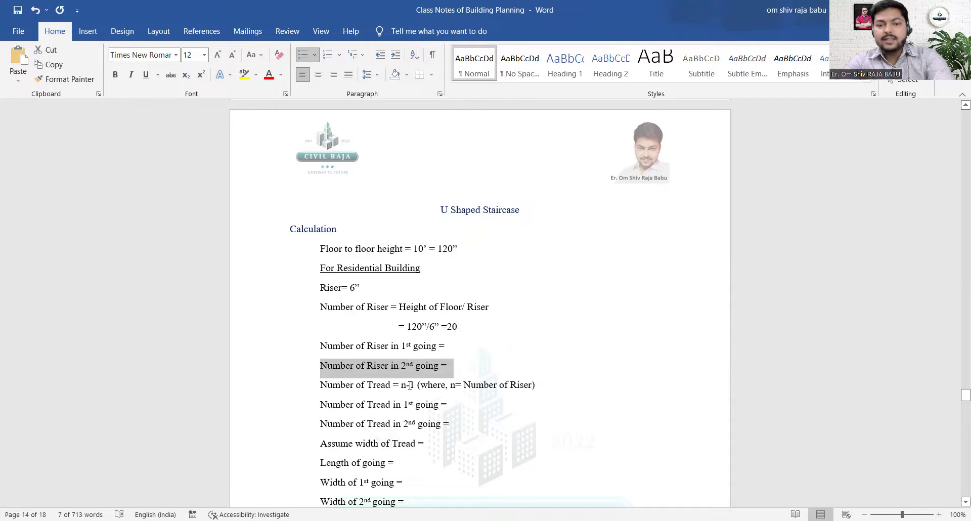
left_click(462, 363)
key("Return")
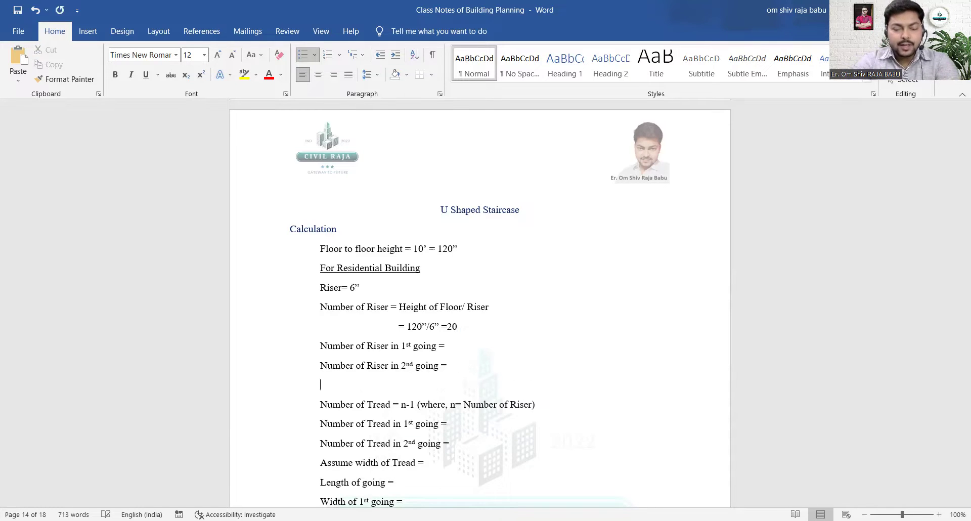
key("ctrl+v")
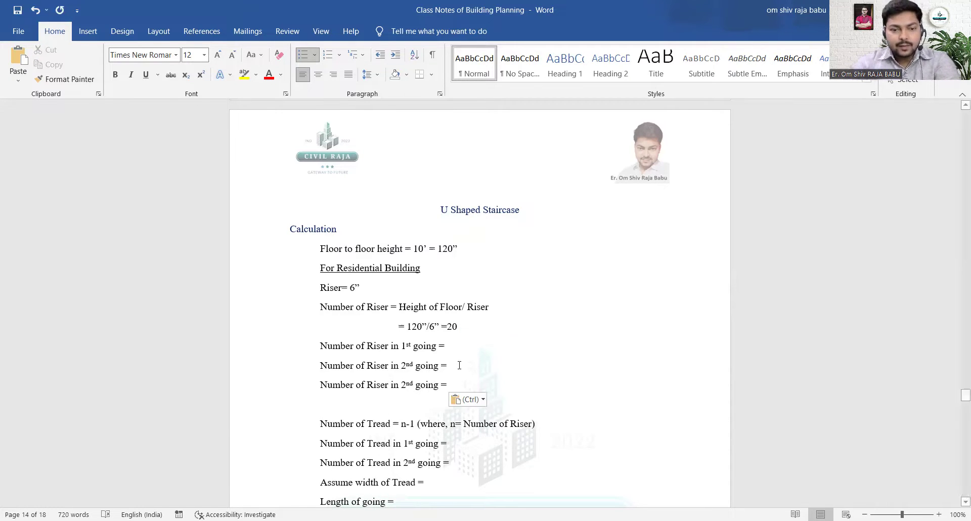
left_click(433, 386)
key("Left")
key("Left")
key("Left")
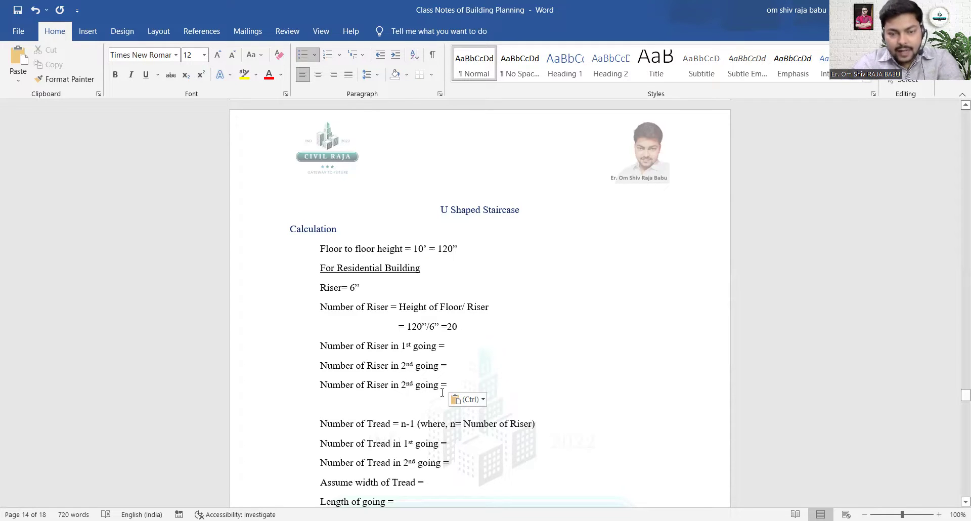
key("Left")
key("BackSpace")
key("BackSpace")
key("BackSpace")
type("3rd")
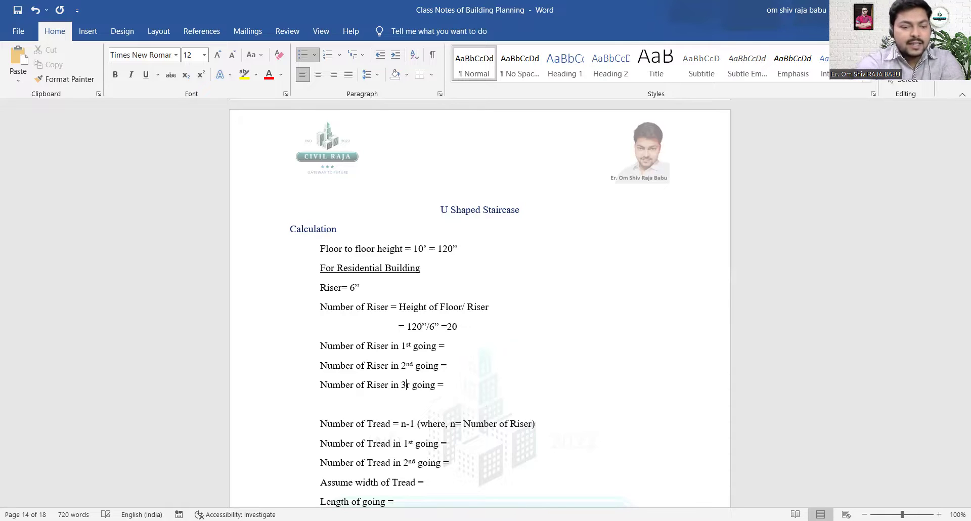
left_click(466, 388)
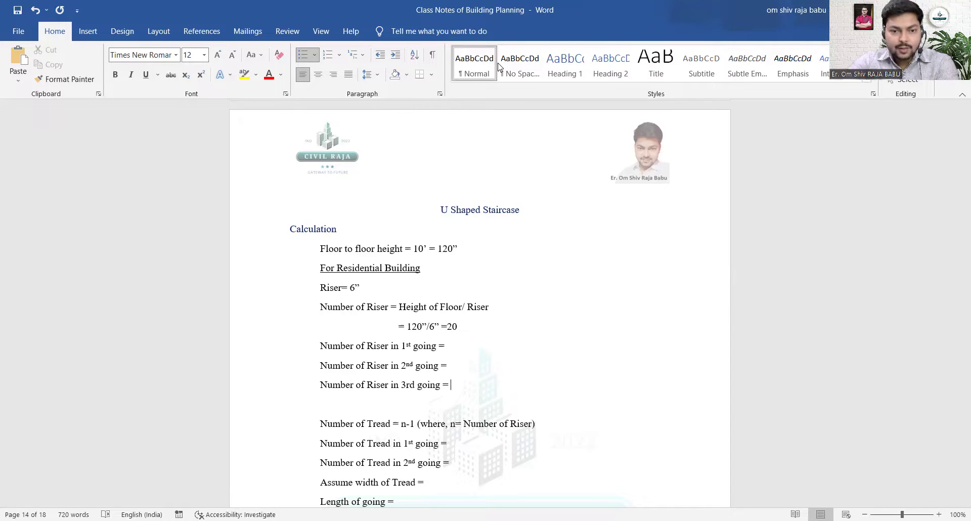
Switch to AutoCAD and frame the existing U-shaped stair plan
key("alt+Tab")
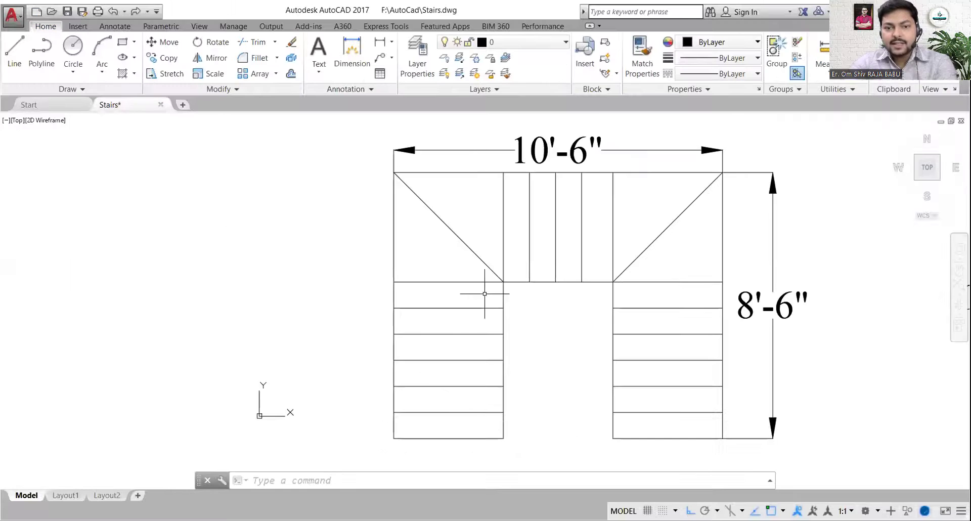
scroll(481, 288, "down", 2)
middle_click_drag(485, 293, 346, 289)
scroll(347, 289, "up", 3)
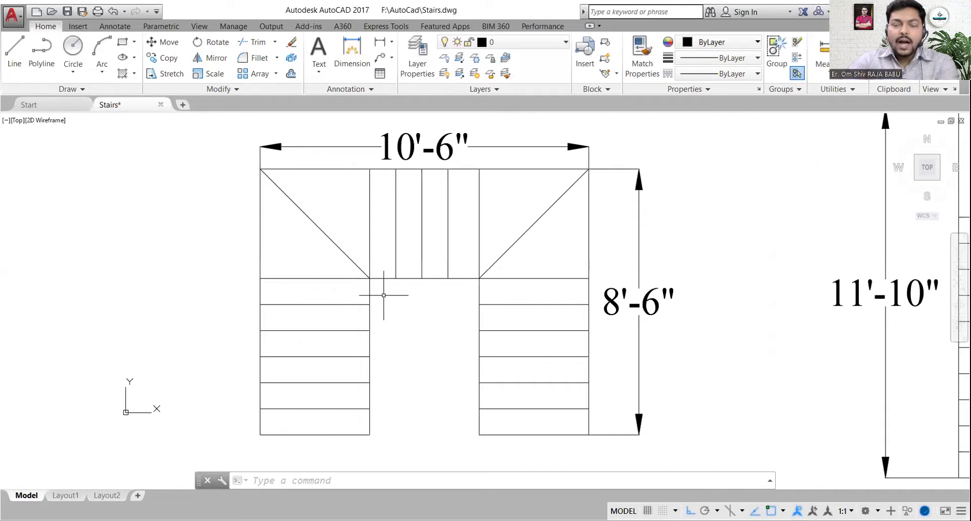
middle_click_drag(431, 318, 444, 326)
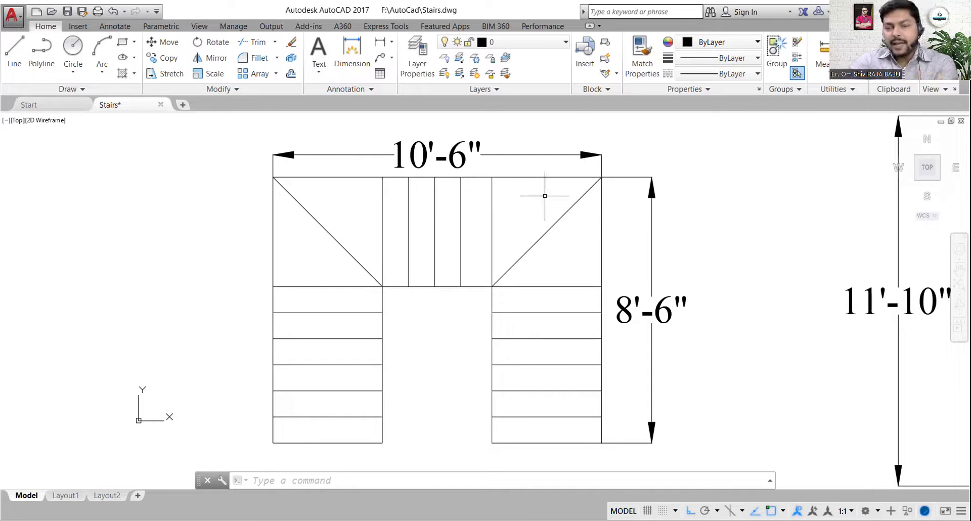
Move to the empty area beside the stair plans and start the Line tool there
scroll(412, 221, "down", 1)
scroll(607, 256, "down", 2)
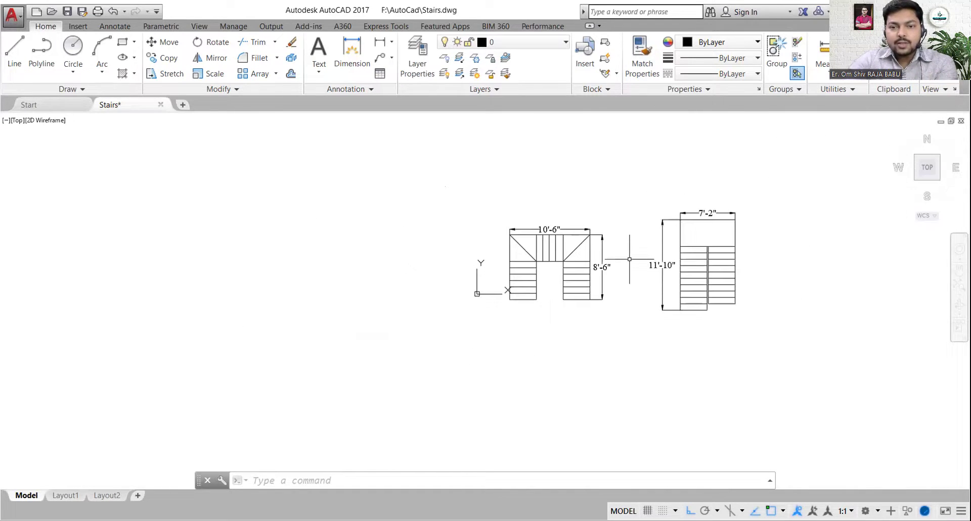
middle_click_drag(686, 262, 94, 293)
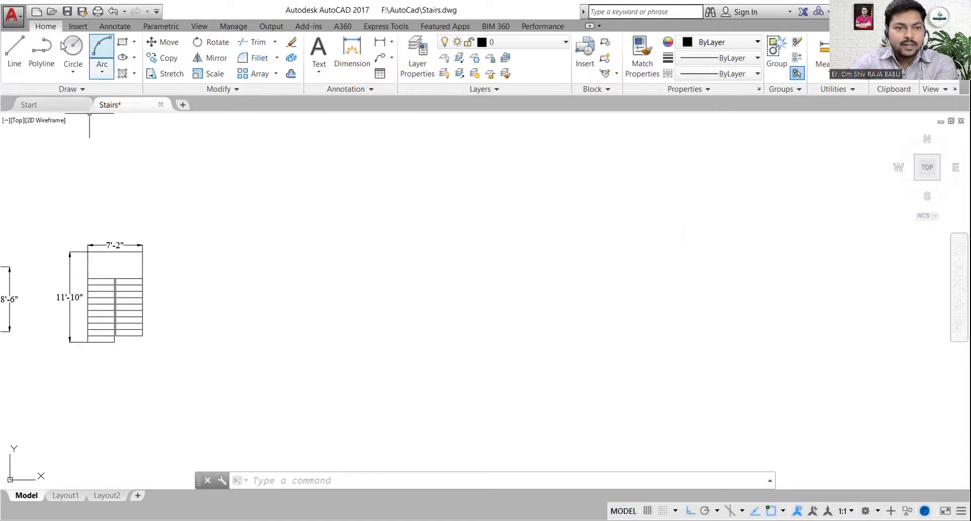
left_click(16, 53)
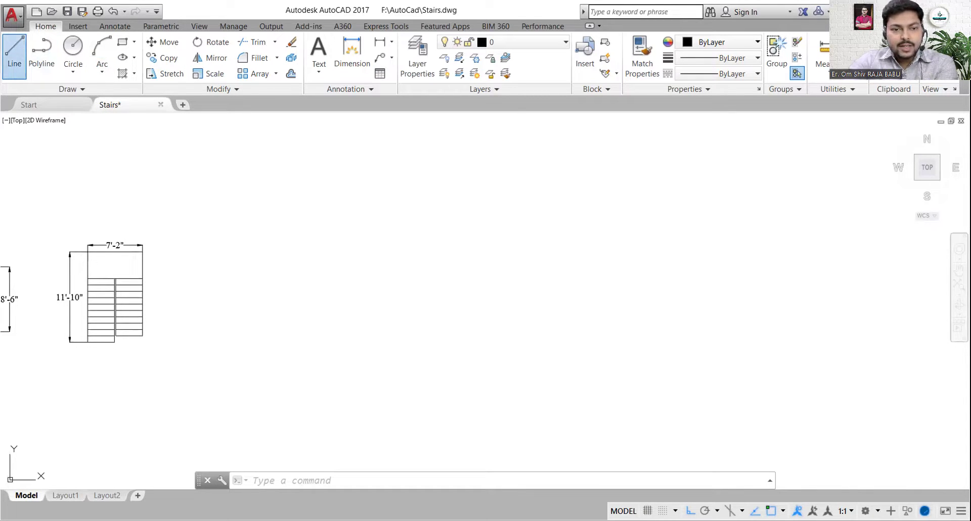
scroll(223, 268, "up", 2)
middle_click_drag(222, 268, 331, 265)
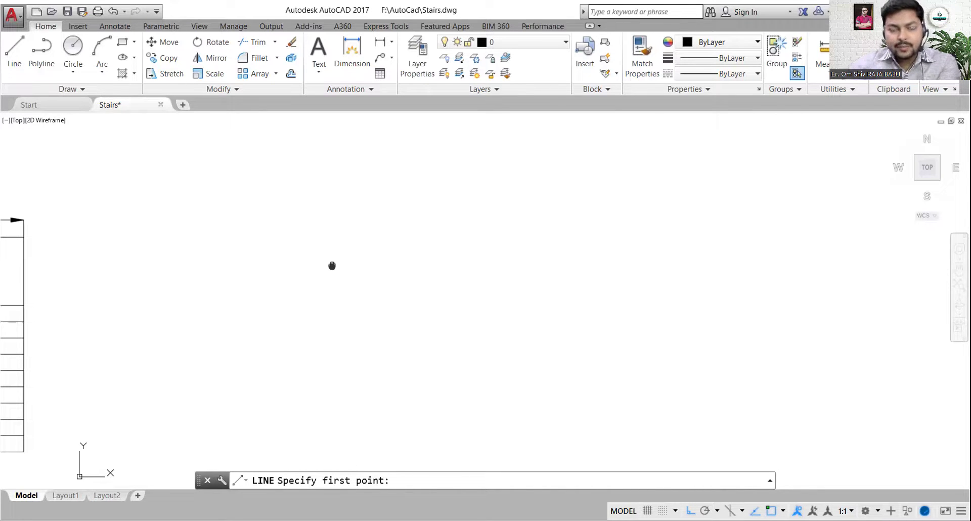
Draw a 10'6" horizontal top edge and an 8'6" vertical side wall
left_click(288, 195)
type("10'6\"")
key("Return")
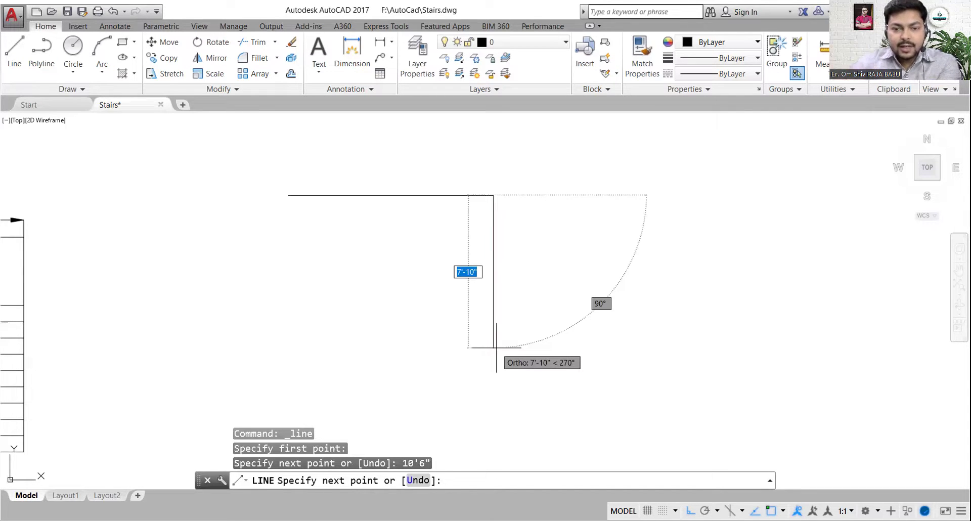
type("8'6\"")
key("Return")
key("Escape")
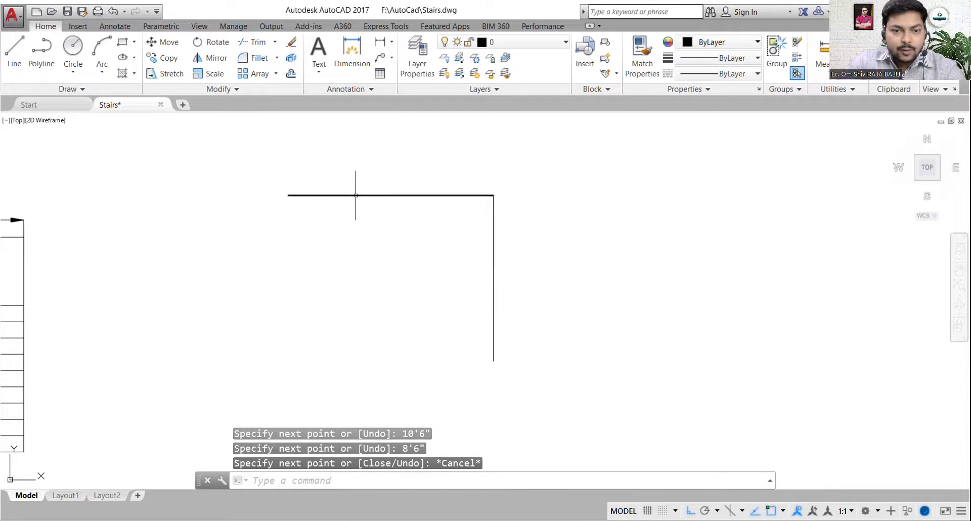
Copy the 8'6" side wall to the other end of the top edge with CO
left_click(354, 195)
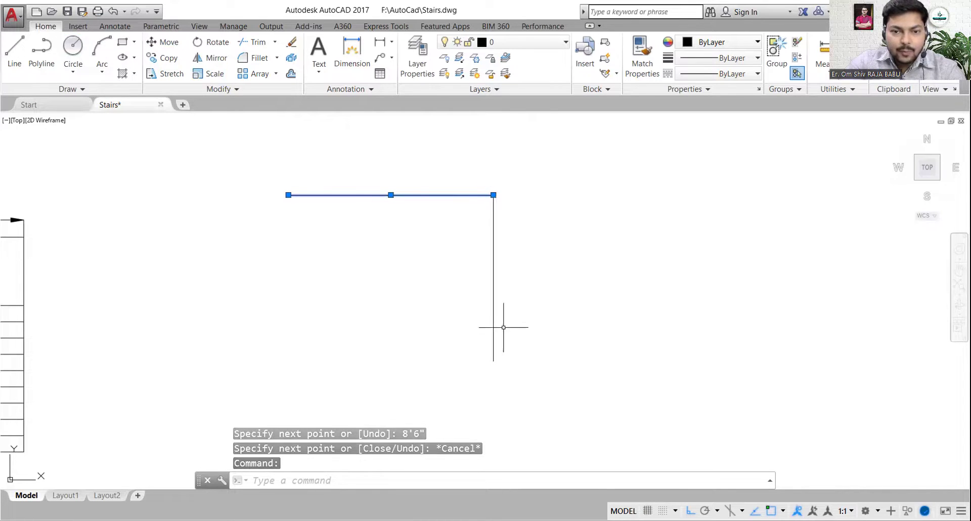
key("Escape")
left_click(493, 296)
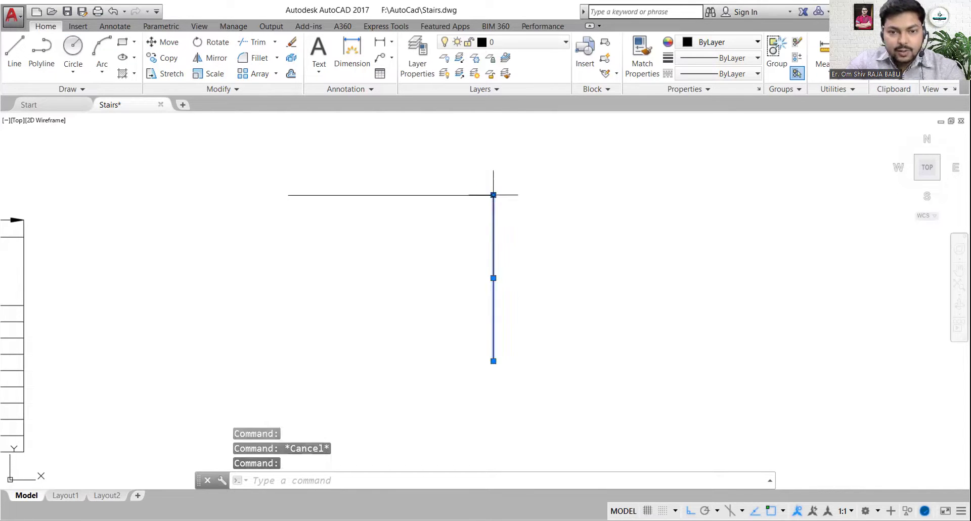
type("CO")
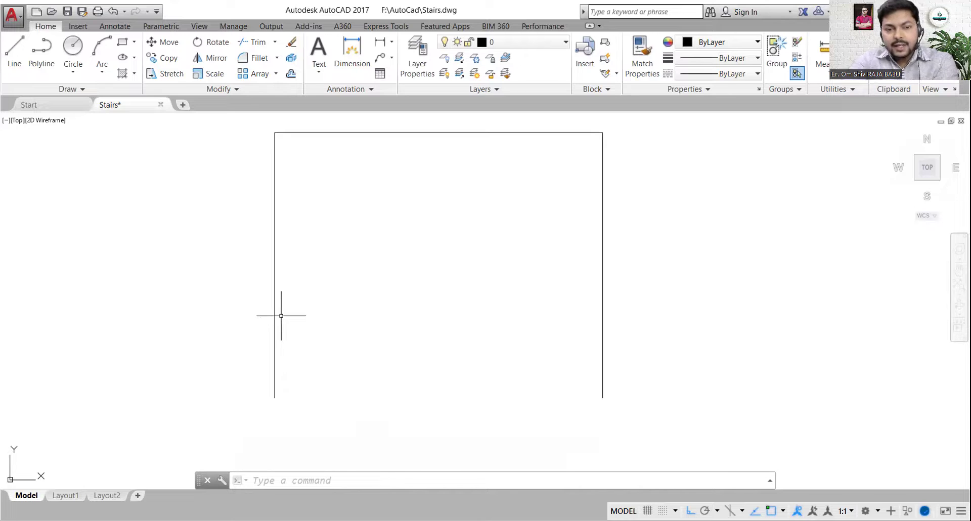
middle_click_drag(368, 266, 370, 298)
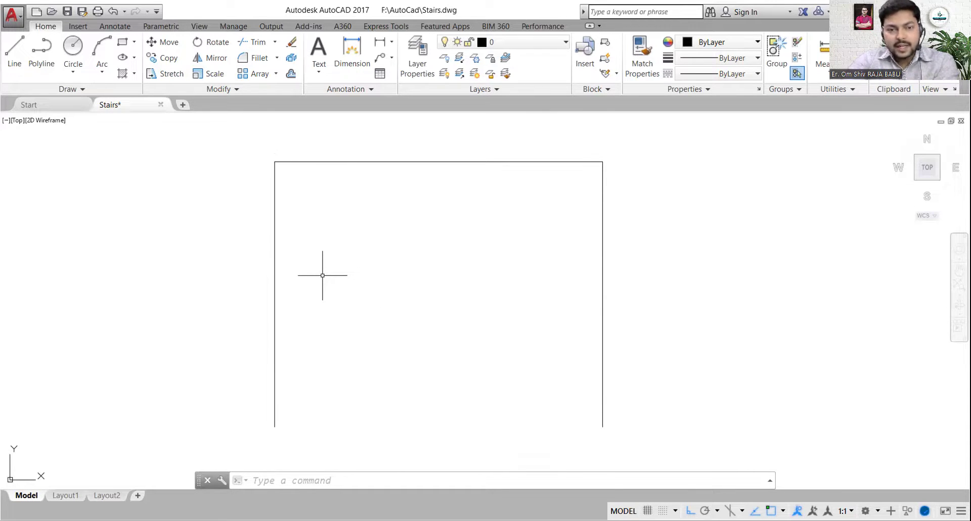
left_click(275, 270)
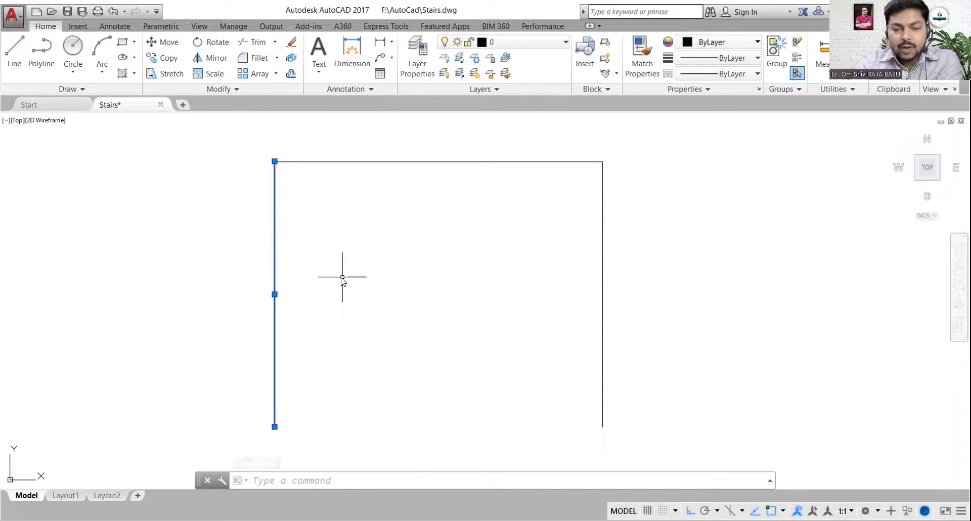
Offset the side lines 3'-6" inward to form the two flight widths
type("o")
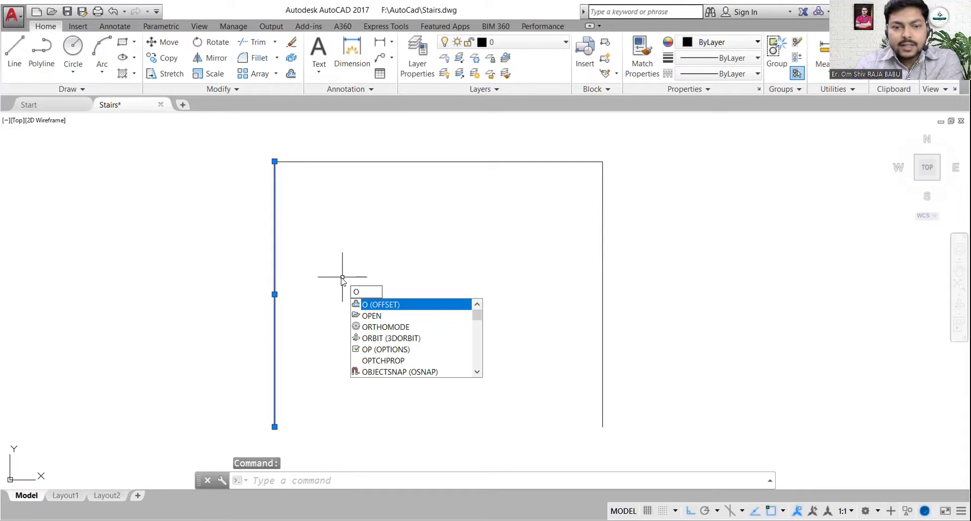
key("Return")
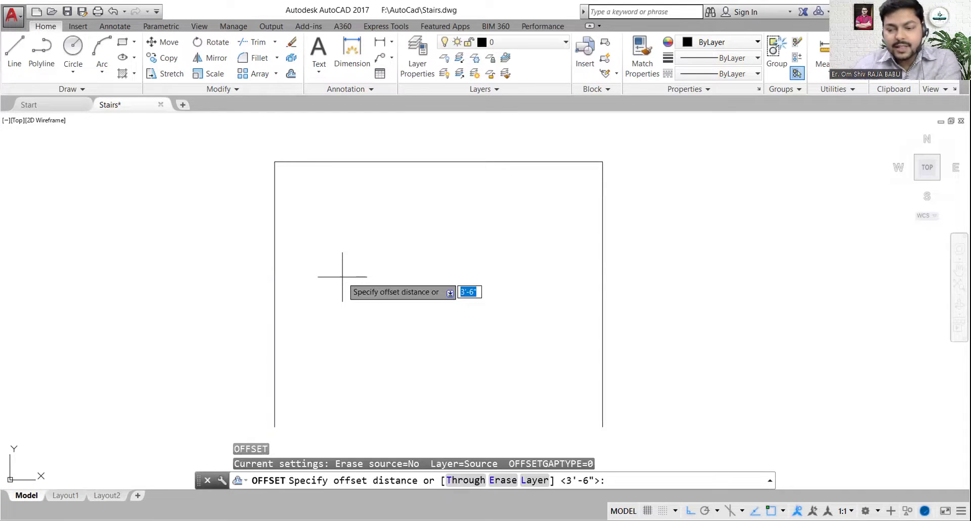
key("Return")
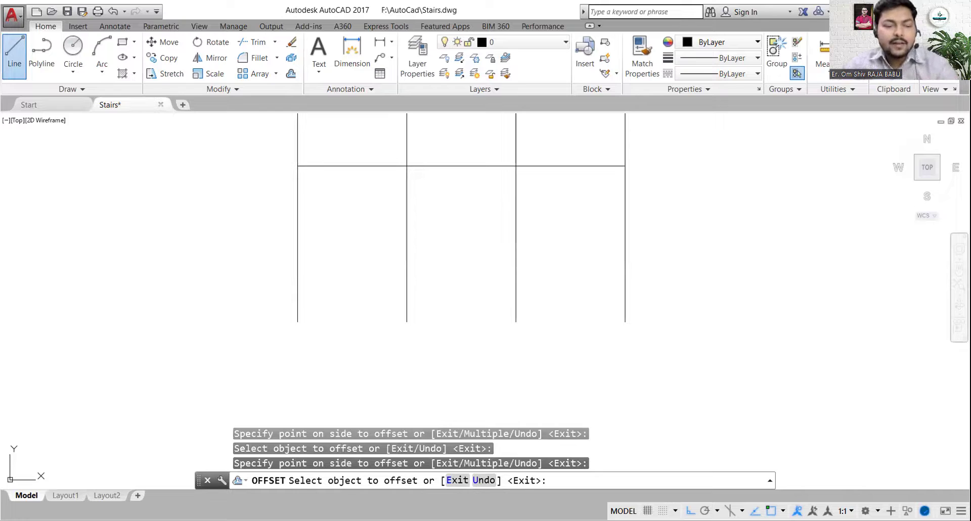
key("Escape")
middle_click_drag(432, 297, 431, 345)
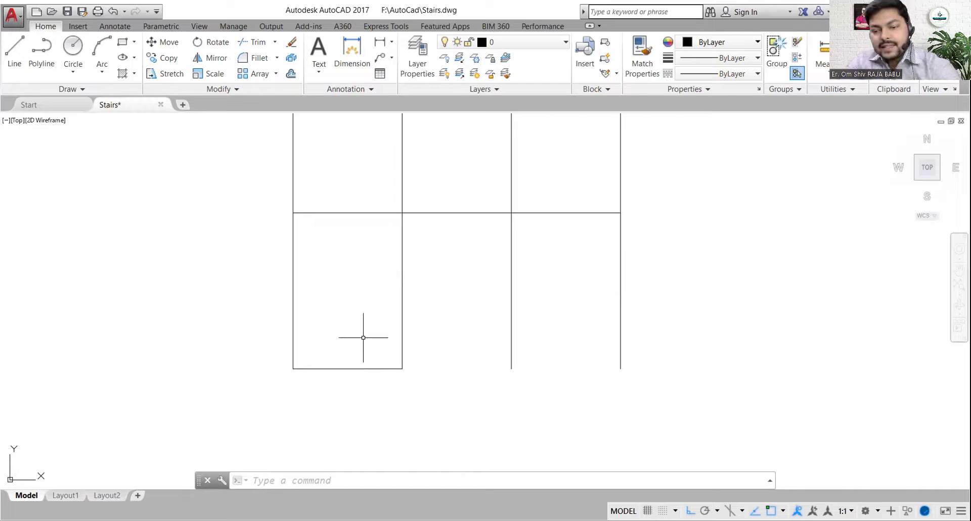
Offset the bottom edge repeatedly at 10" to create the left flight's treads
type("o")
key("space")
type("10\"")
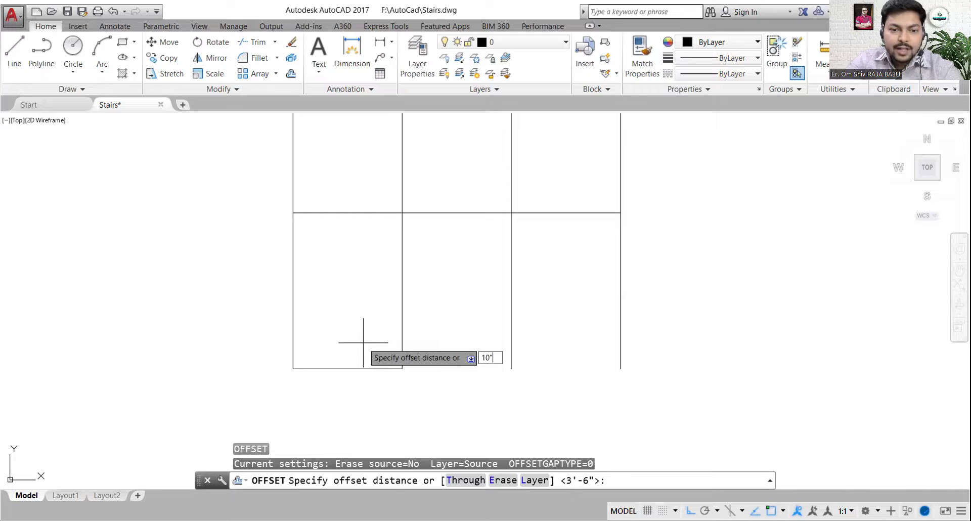
key("Return")
left_click(366, 369)
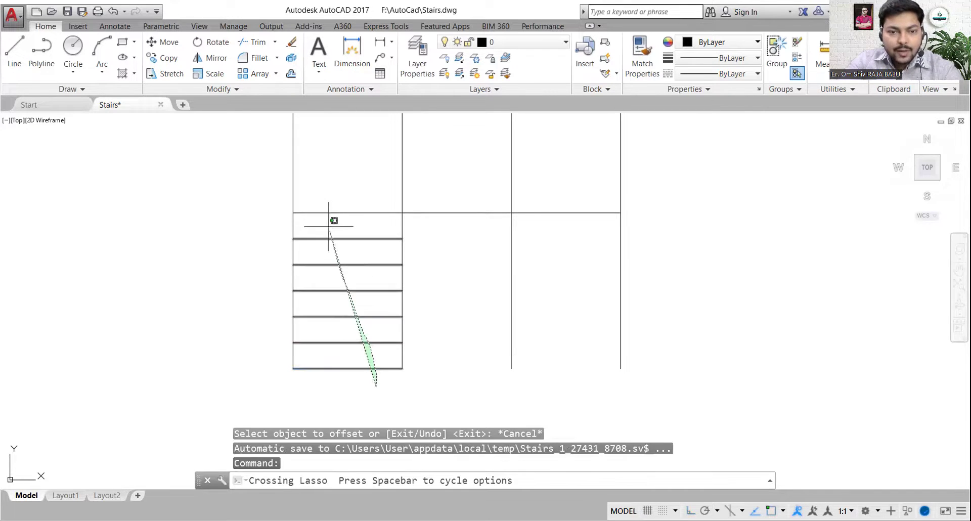
Copy the six left-flight treads to the right flight and trim the lines in the central gap
left_click_drag(331, 219, 325, 218)
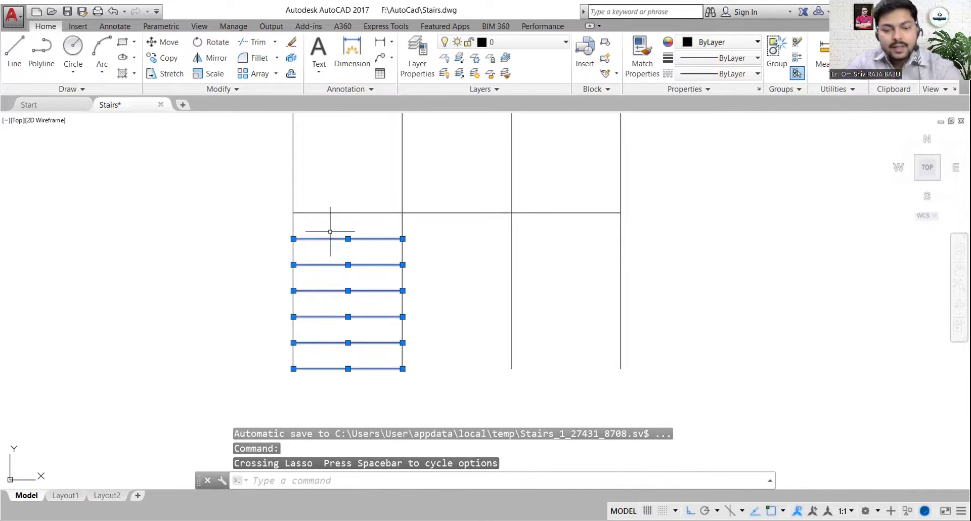
type("CO")
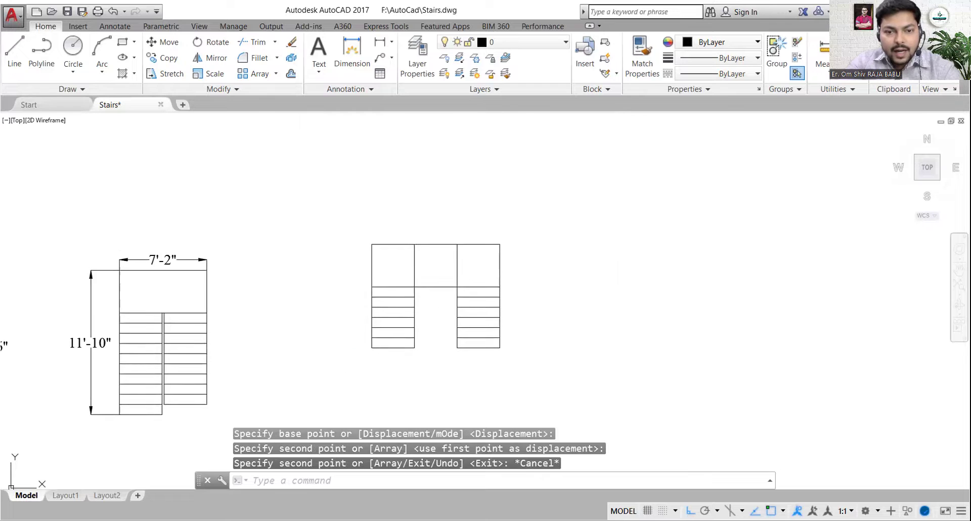
scroll(420, 265, "up", 3)
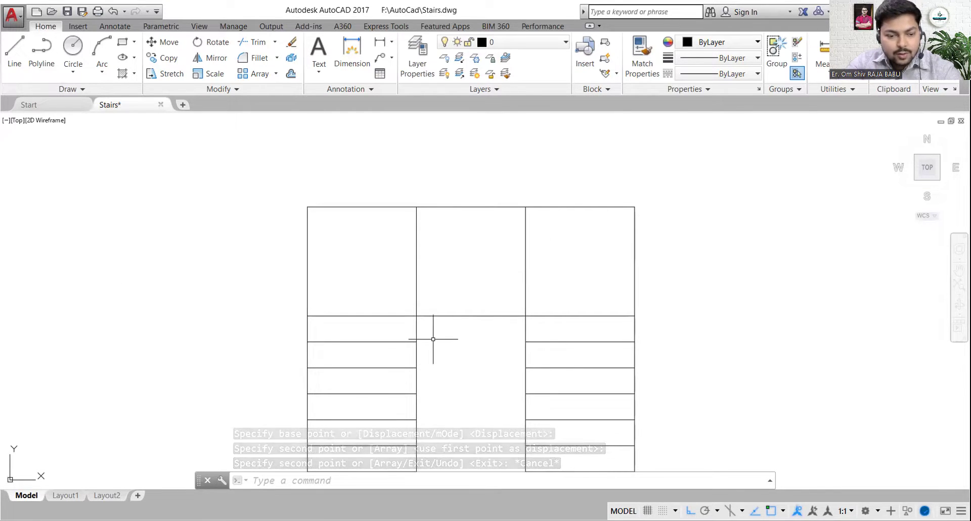
type("TR")
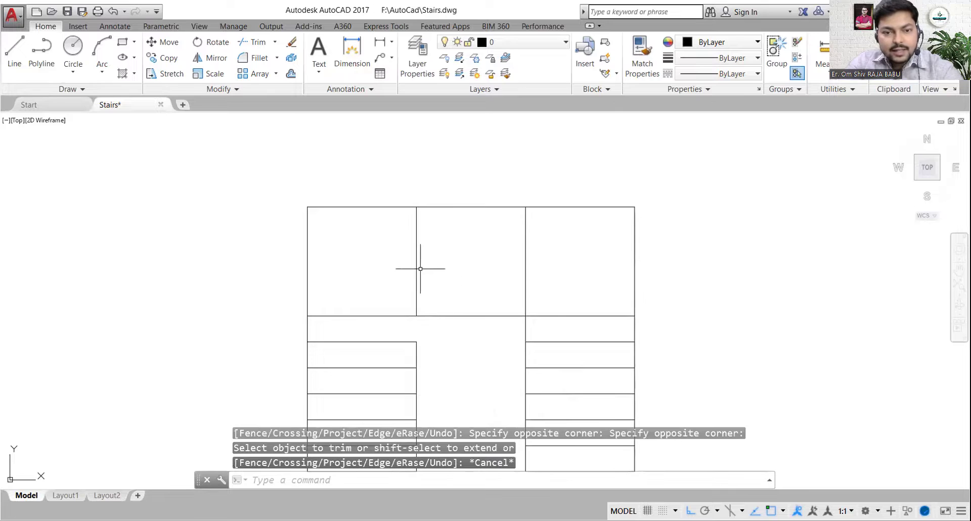
left_click(417, 273)
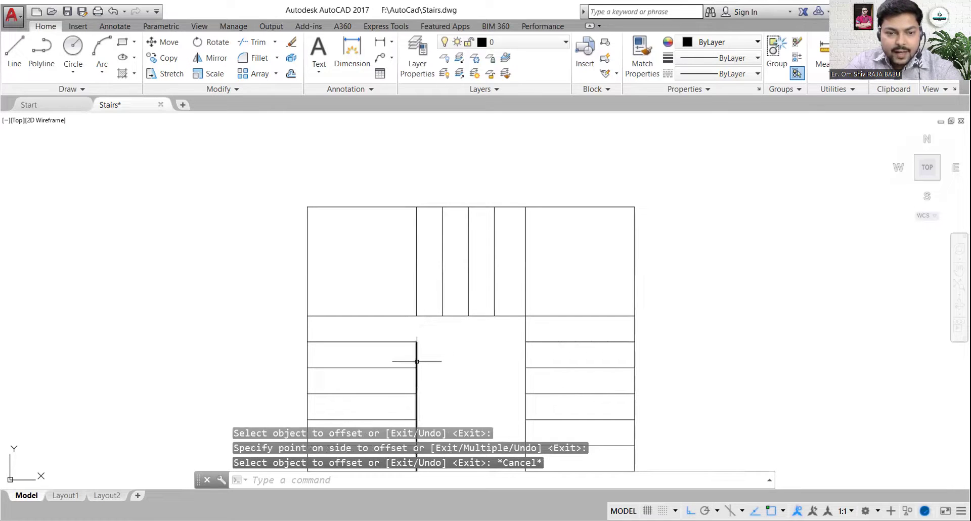
Tidy the left flight's inner side line, then start the Dimension tool
left_click(416, 362)
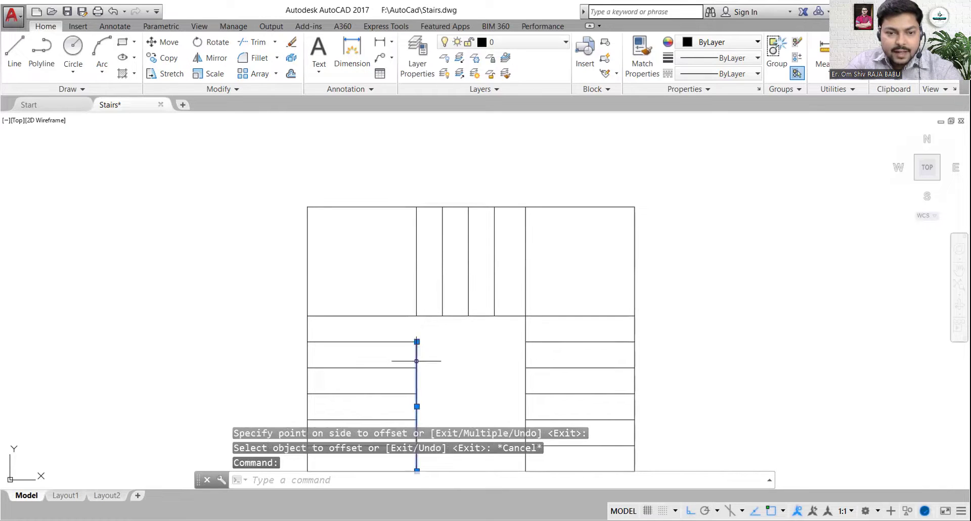
scroll(415, 344, "up", 4)
left_click(416, 333)
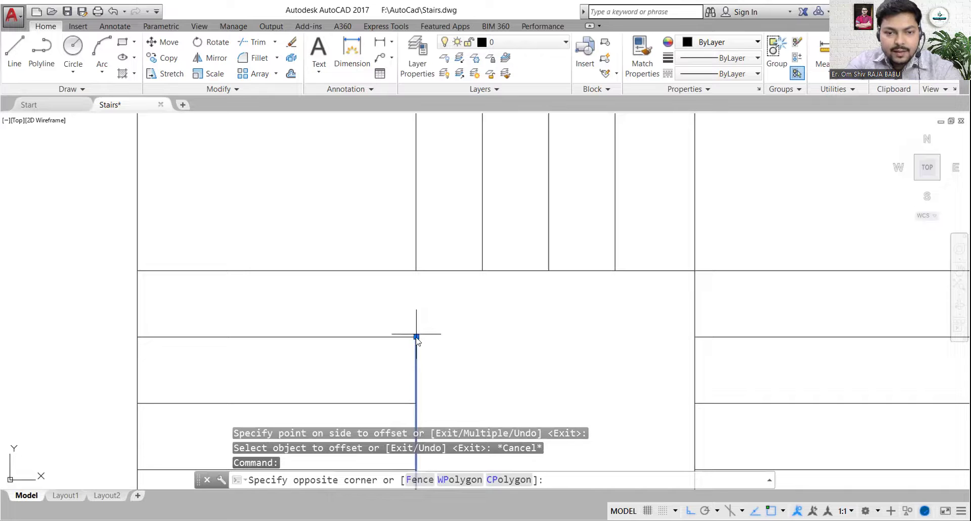
left_click(416, 336)
scroll(416, 337, "down", 4)
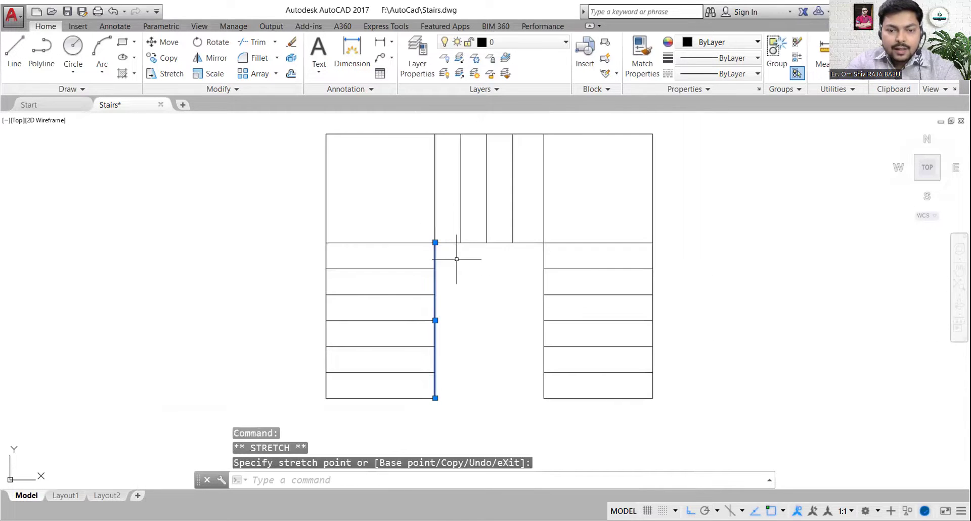
key("Escape")
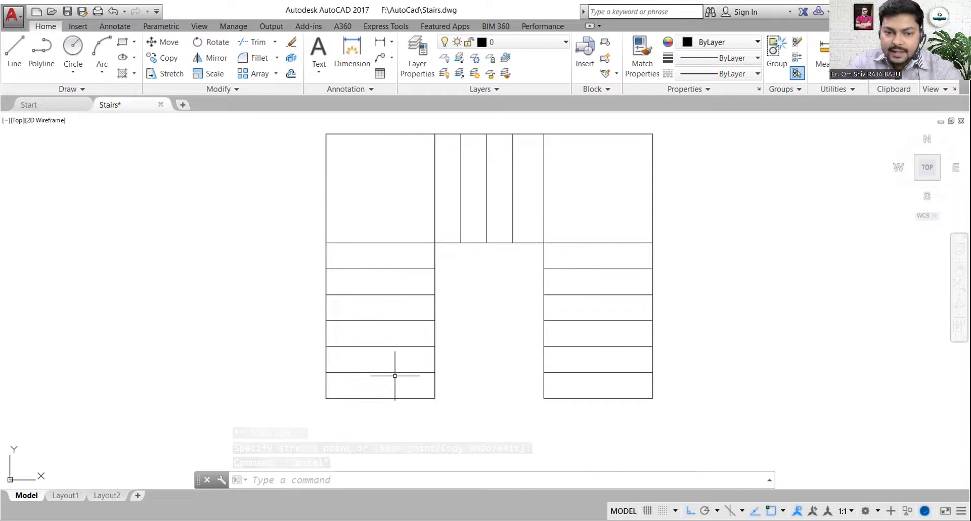
left_click(347, 59)
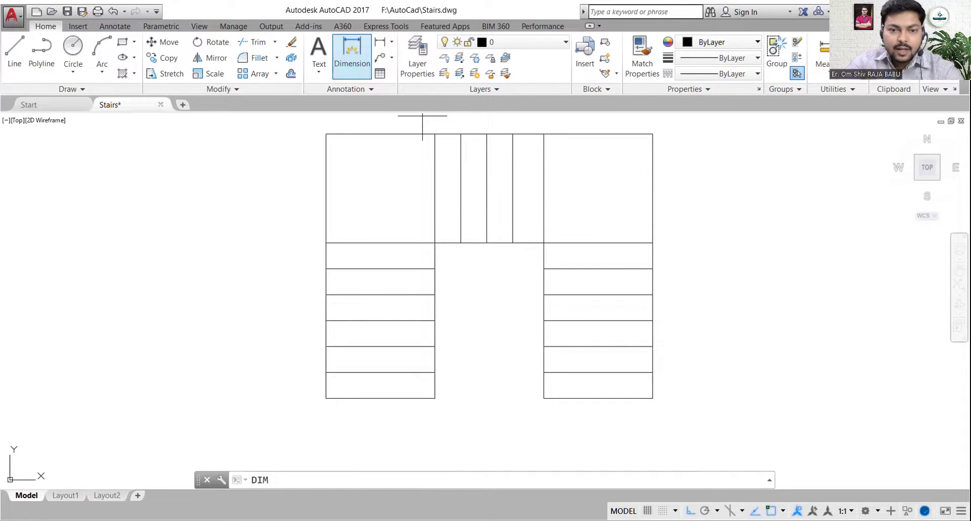
key("Escape")
middle_click_drag(421, 288, 413, 333)
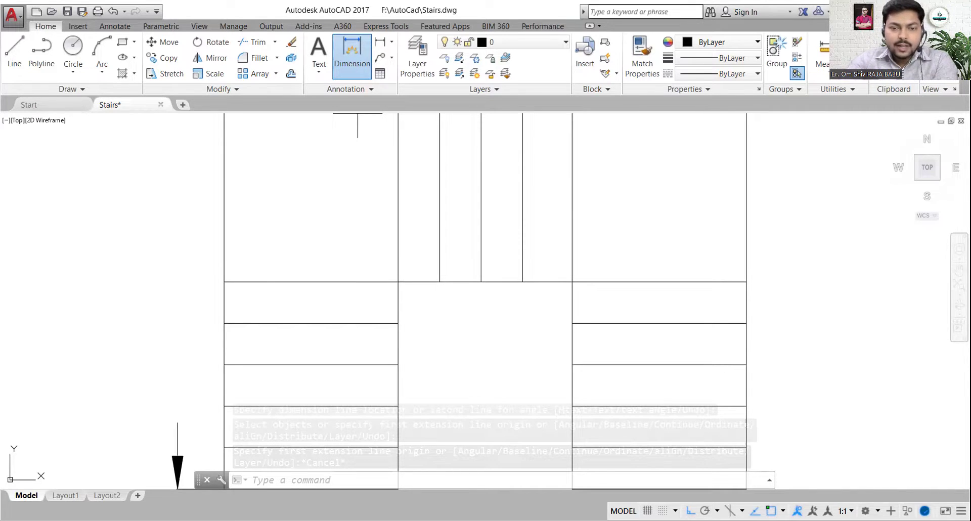
scroll(478, 212, "down", 3)
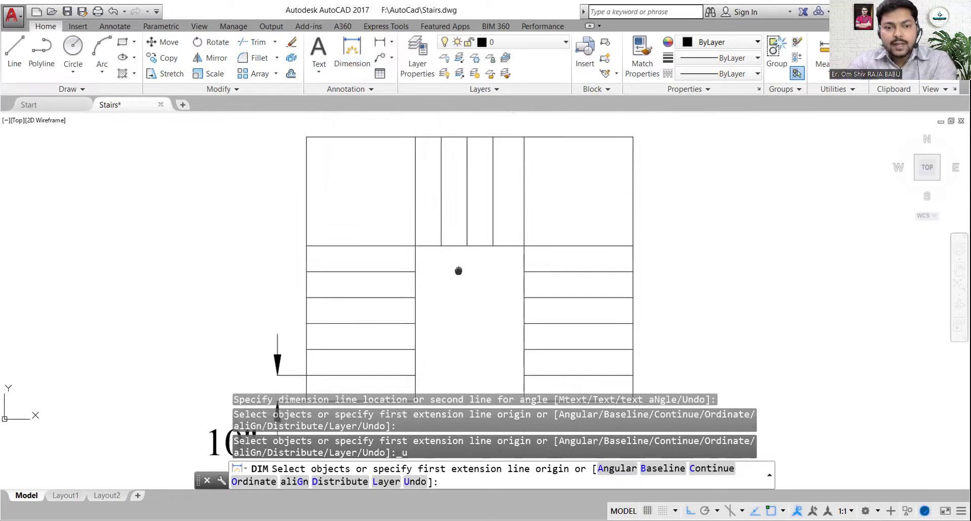
middle_click_drag(459, 263, 455, 275)
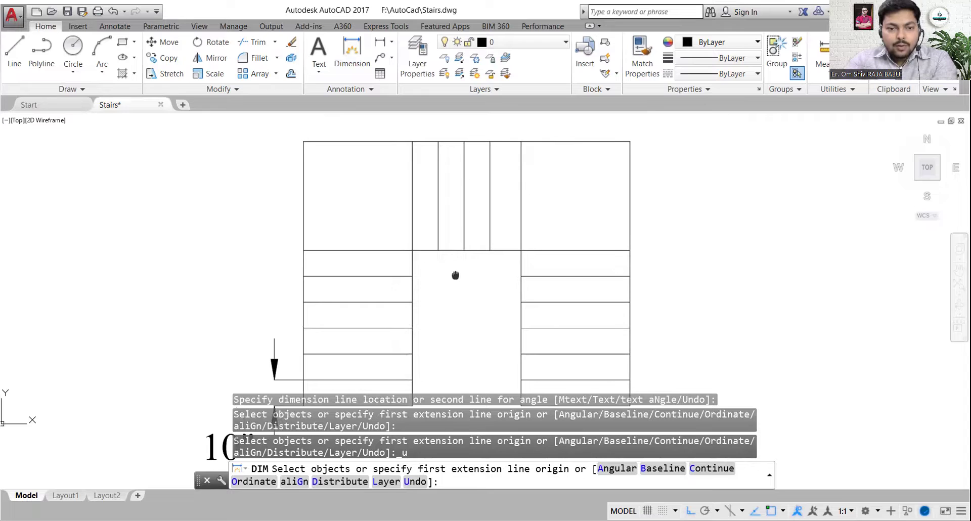
middle_click_drag(455, 275, 477, 245)
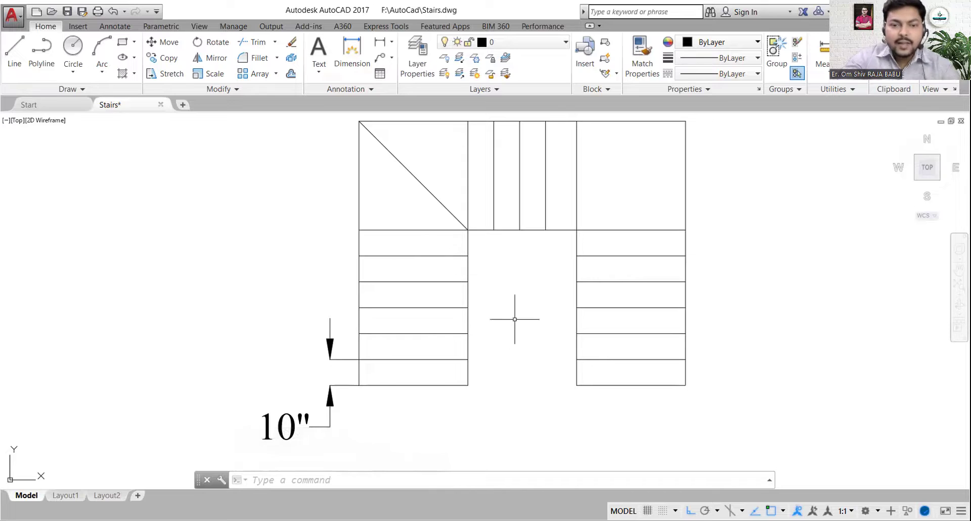
Recentre the view on the U-stair plan
middle_click_drag(515, 322, 490, 366)
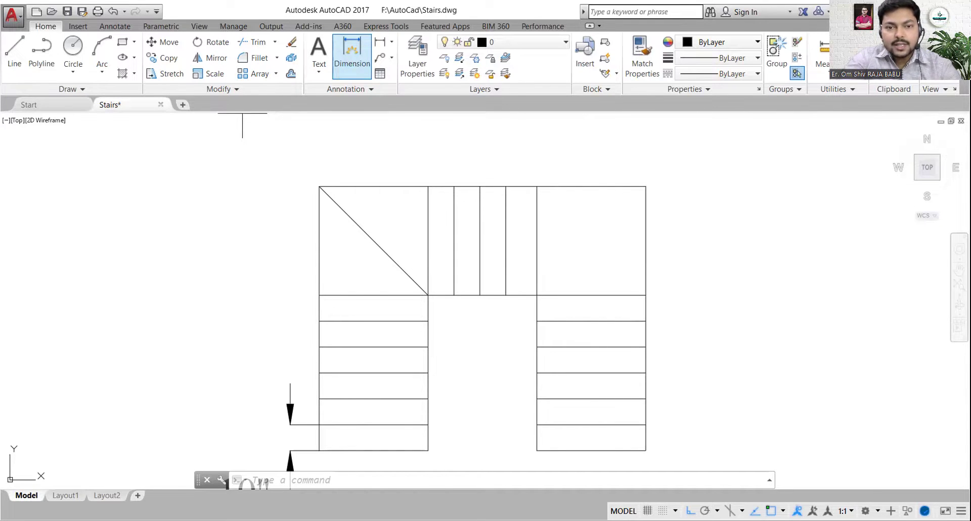
Dimension the plan's 10'-6" width, 8'-6" depth, 5' flight length and two 3'-6" widths
left_click(352, 55)
middle_click_drag(659, 293, 623, 275)
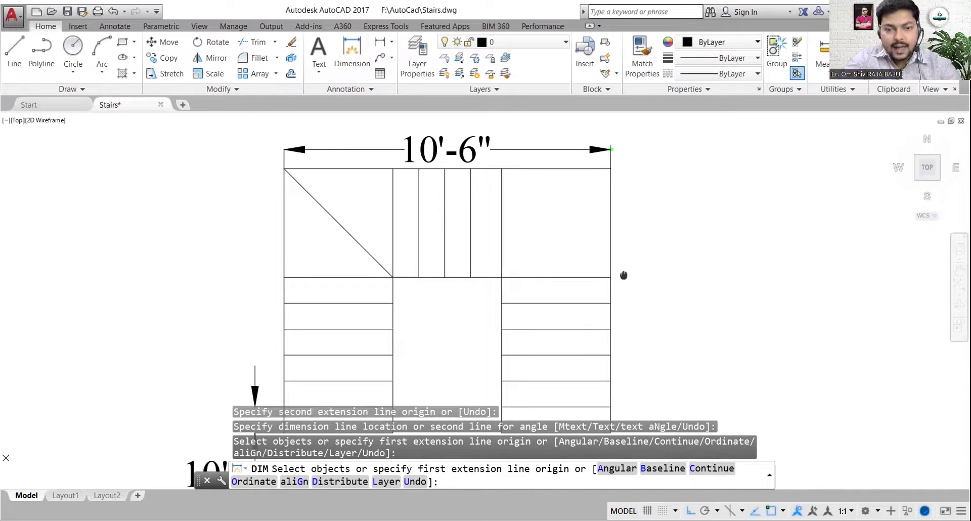
middle_click_drag(623, 275, 557, 271)
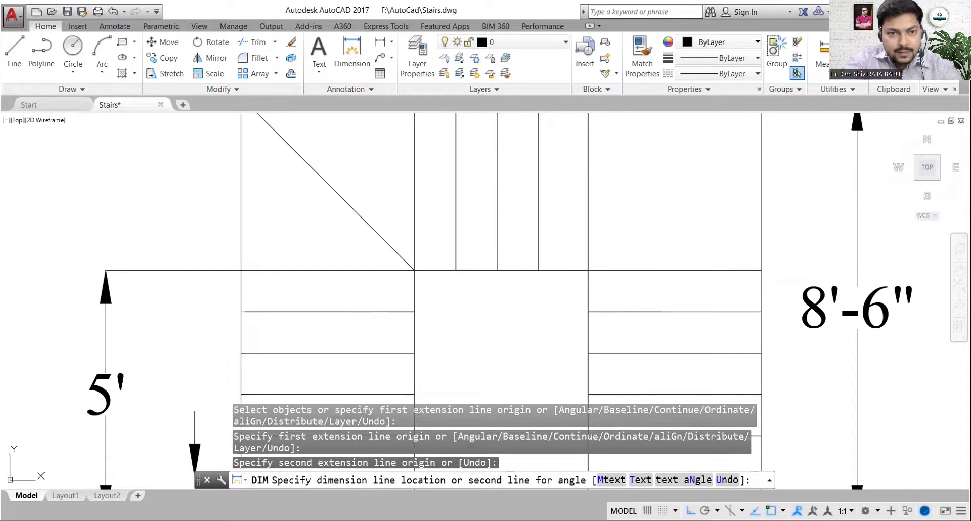
key("Escape")
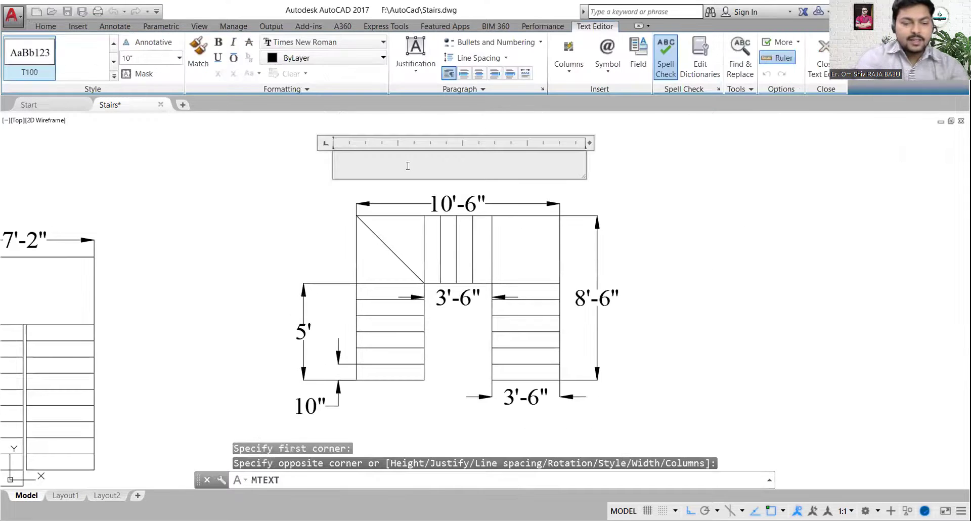
Type the title 'U SHAPED STAIRCASE' above the stair plan, fixing typos, and widen the box to fit one line
type("U sHAP")
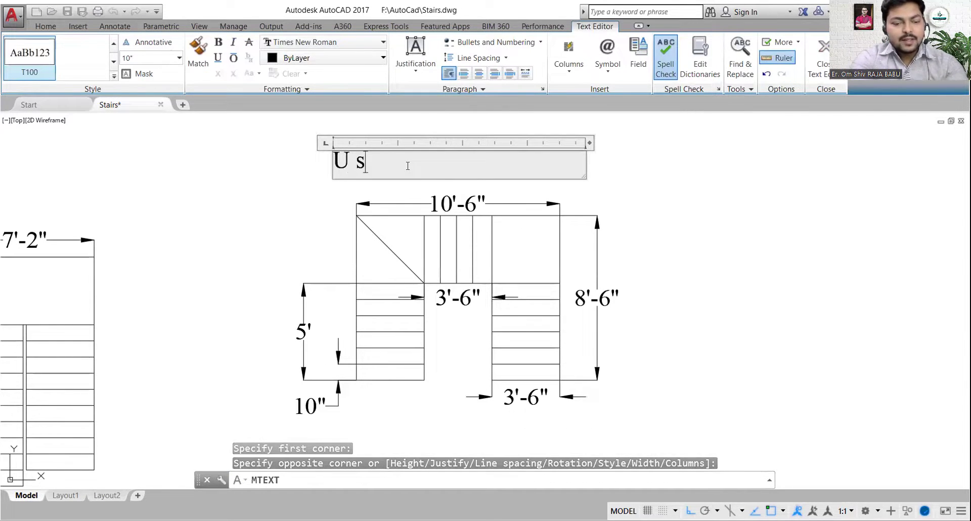
key("BackSpace")
key("BackSpace")
key("BackSpace")
key("BackSpace")
key("BackSpace")
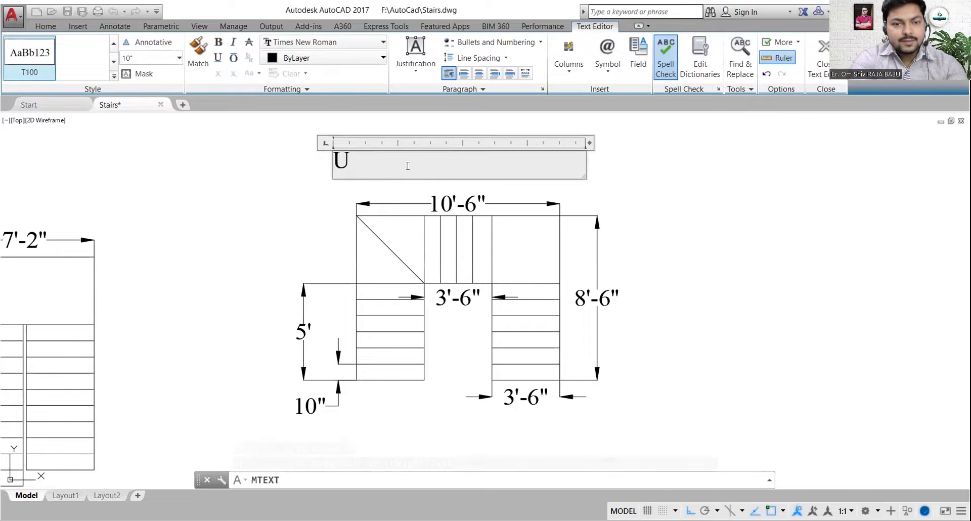
type("SHA")
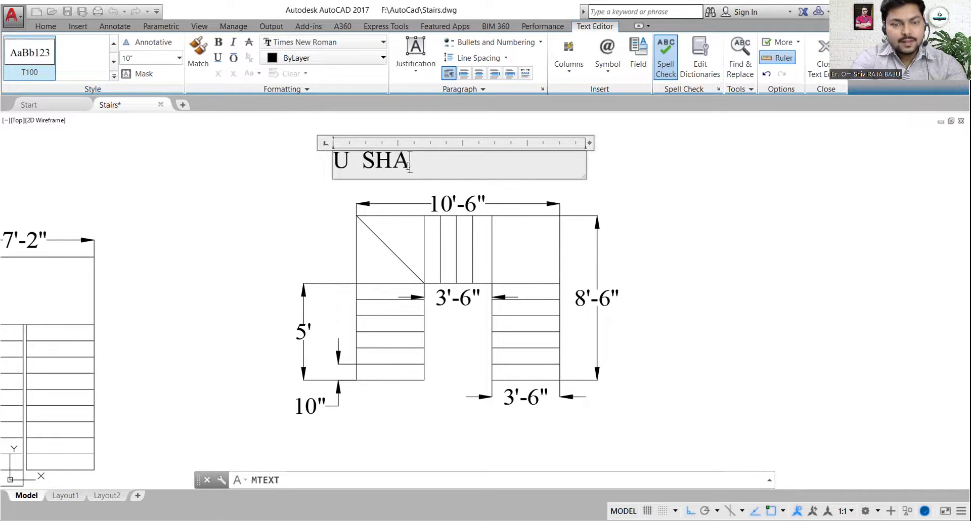
type("PED ")
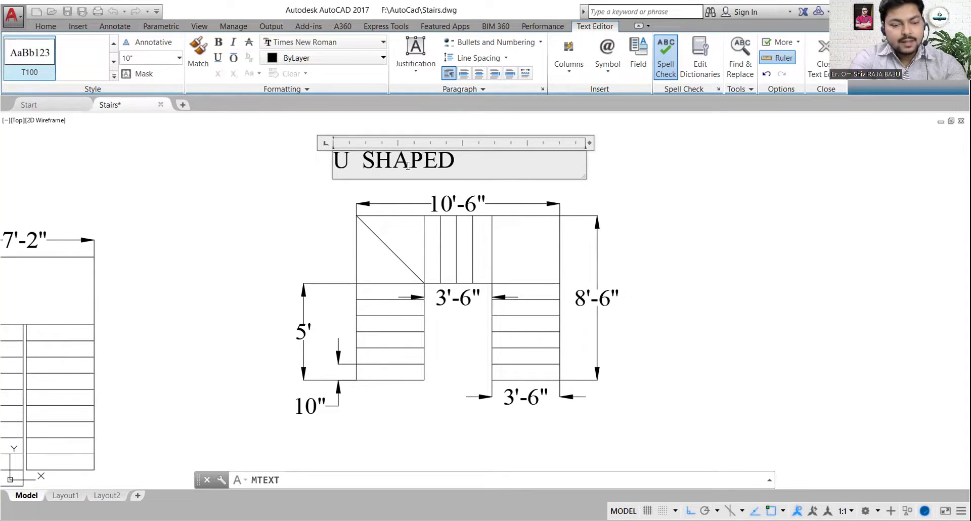
type("STAIRCASE")
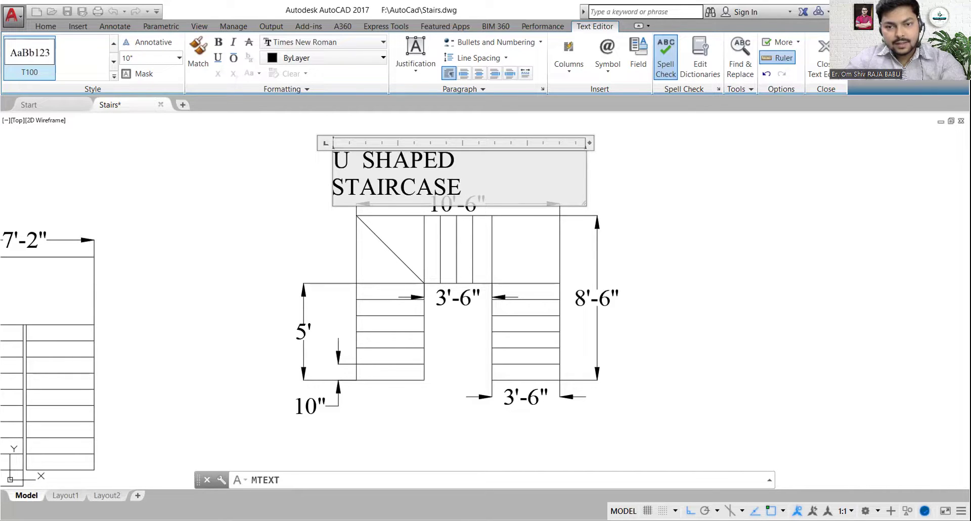
left_click_drag(584, 203, 608, 197)
left_click(650, 197)
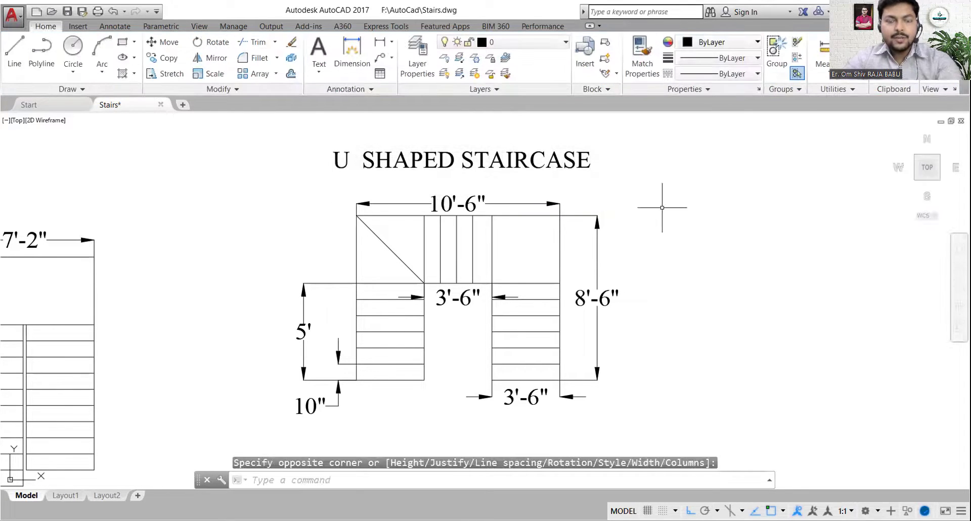
middle_click_drag(754, 217, 671, 219)
middle_click_drag(213, 306, 224, 306)
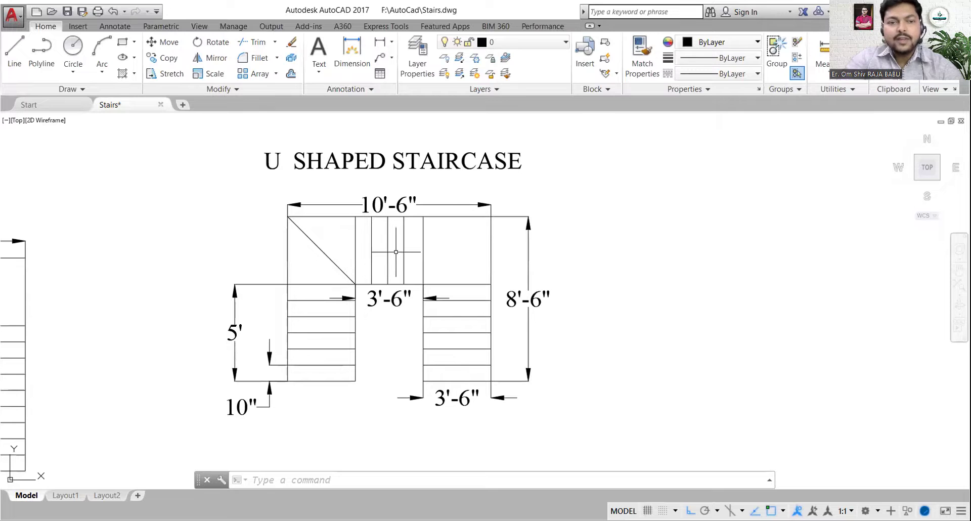
scroll(409, 259, "up", 2)
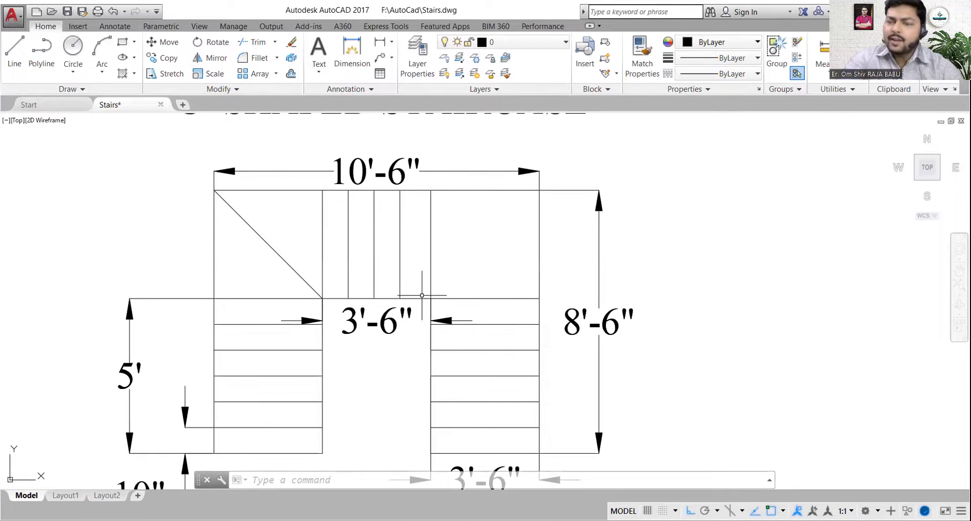
scroll(423, 298, "down", 2)
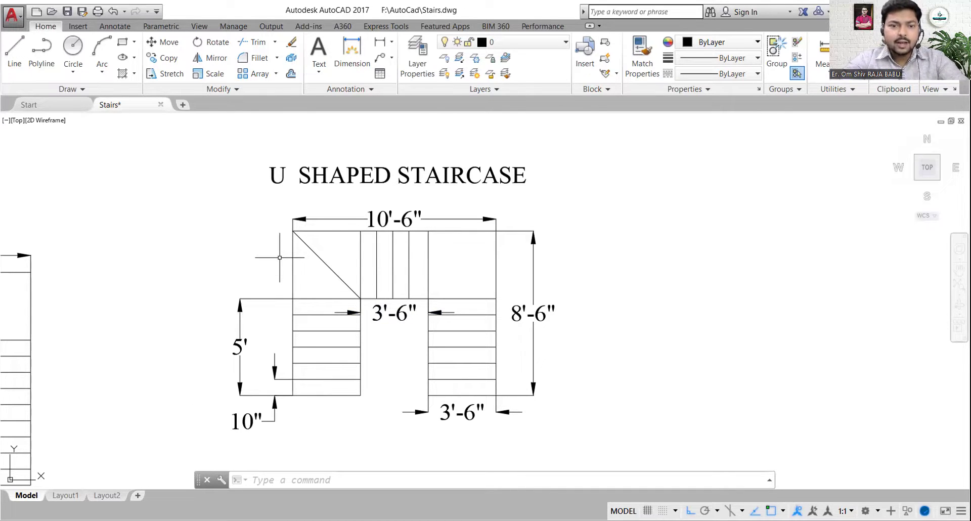
Cancel the unwanted 3'-6" width dimension, recenter the stair plan, and switch to the Word class notes
middle_click_drag(304, 302, 354, 320)
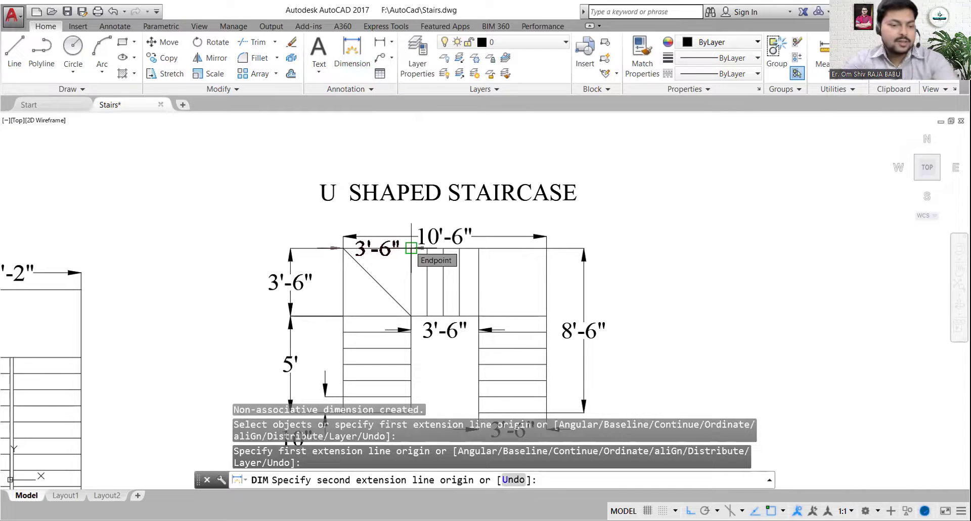
key("Escape")
scroll(629, 222, "down", 2)
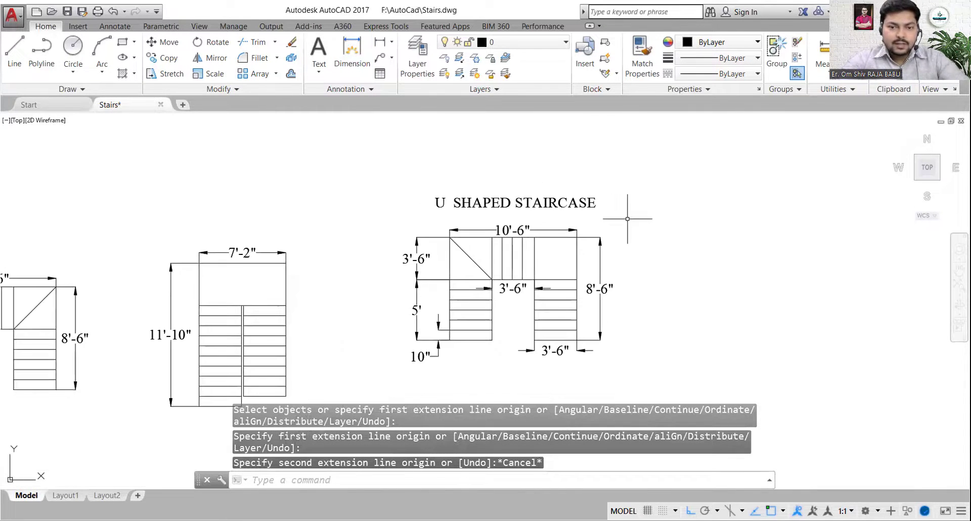
scroll(429, 236, "up", 2)
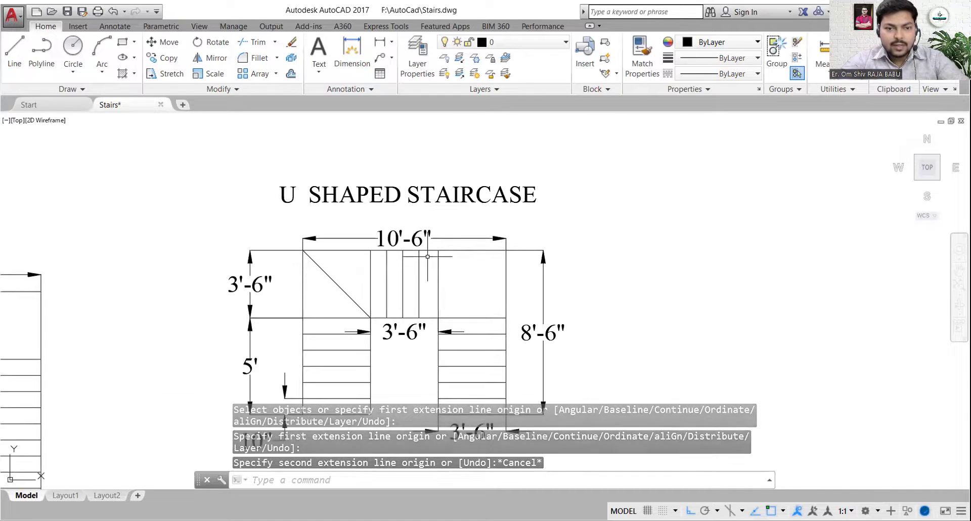
middle_click_drag(426, 257, 439, 227)
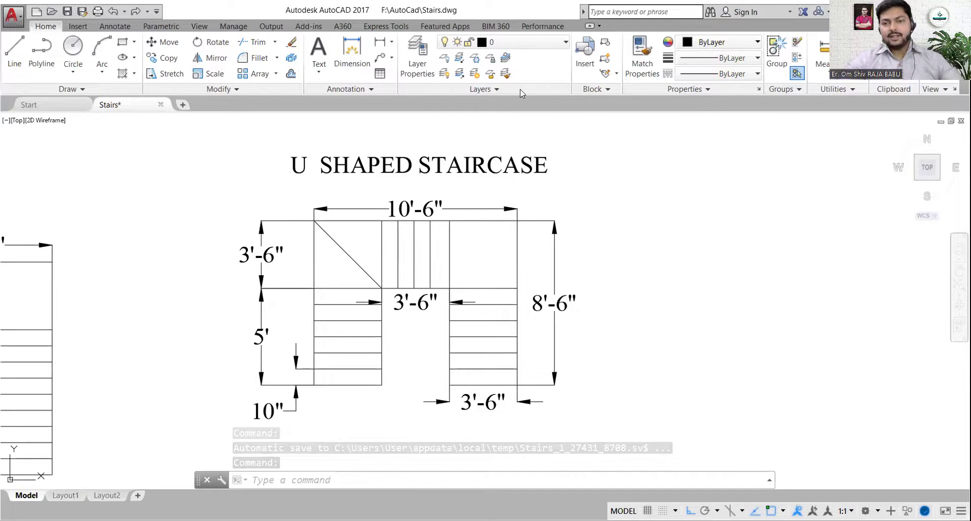
key("alt+Tab")
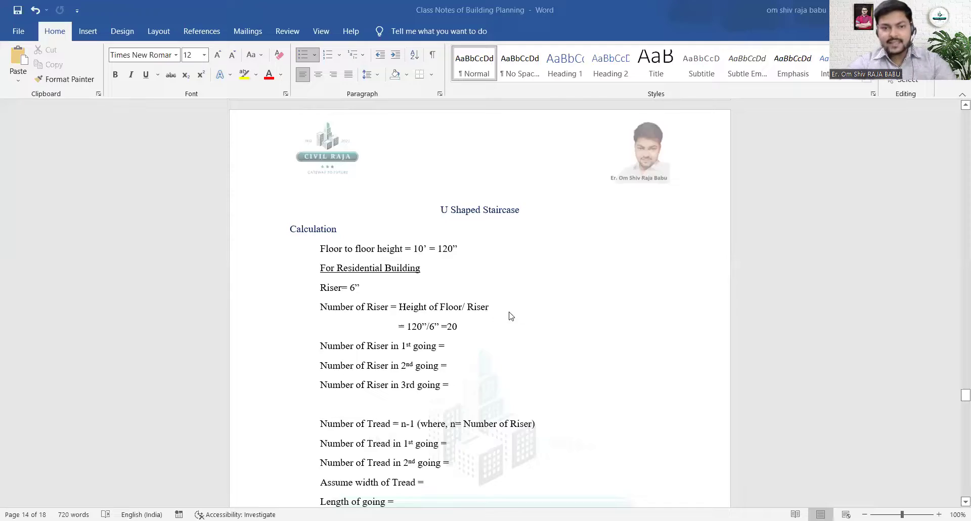
scroll(520, 310, "up", 10)
scroll(537, 302, "down", 15)
scroll(957, 381, "up", 3)
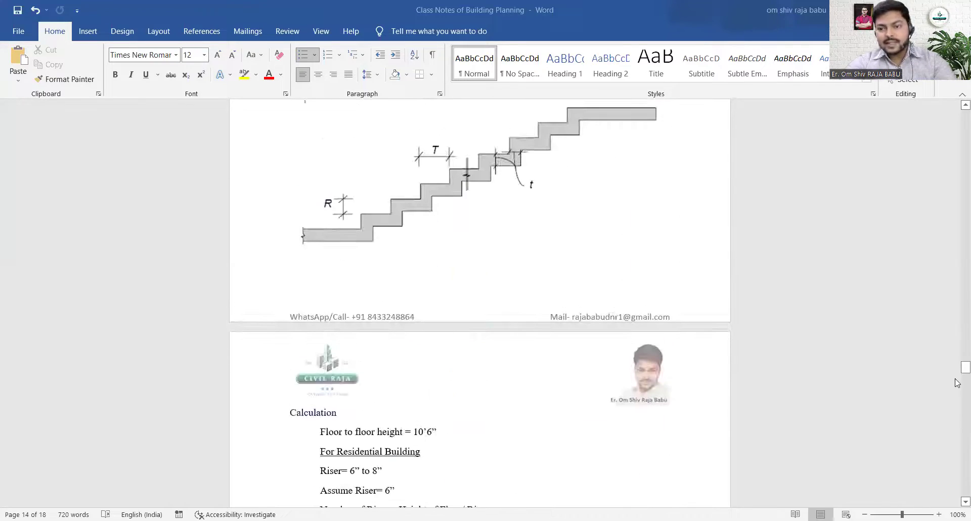
left_click_drag(956, 369, 955, 398)
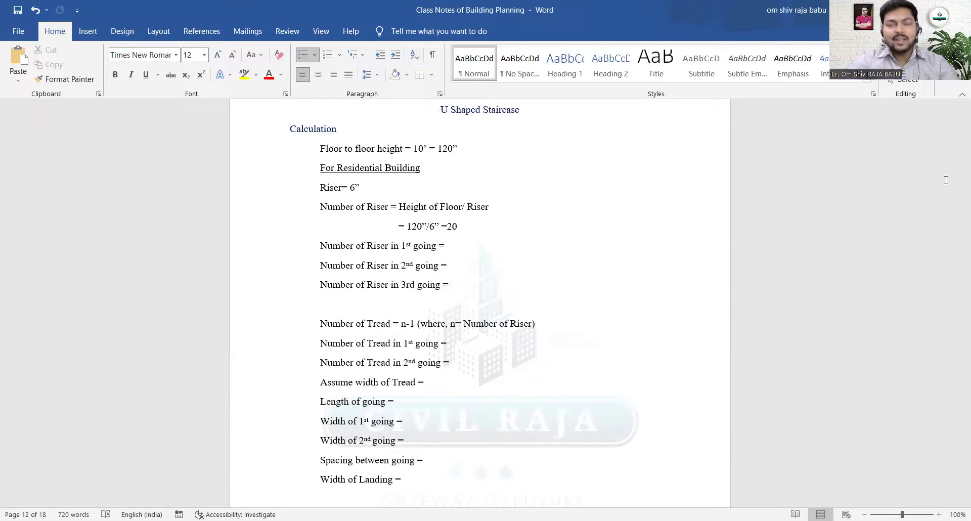